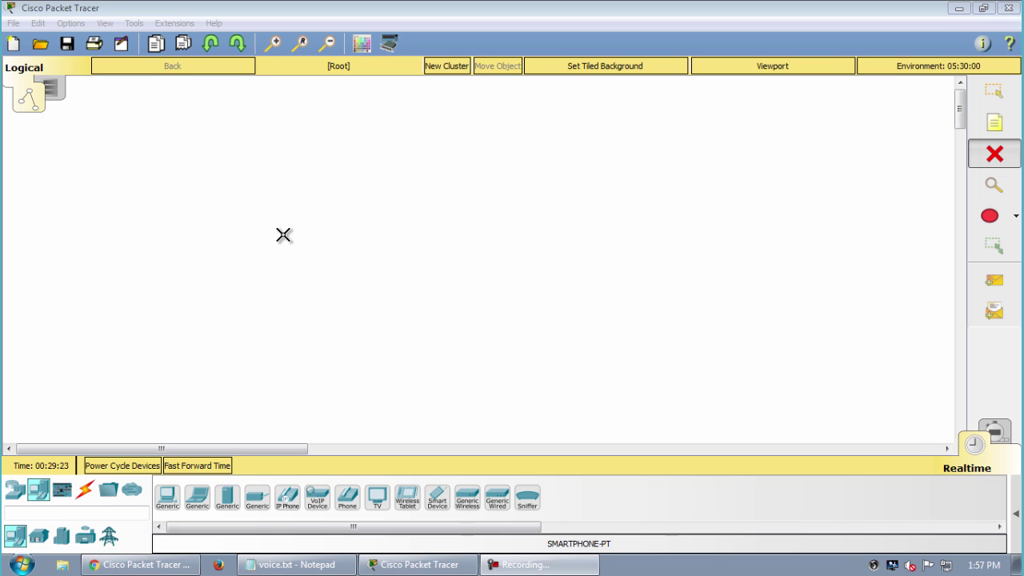
Leave the Delete tool and return to the Select tool on the empty workspace.
{"action": "left_click", "coordinate": [425, 235]}
{"action": "key", "text": "Escape"}
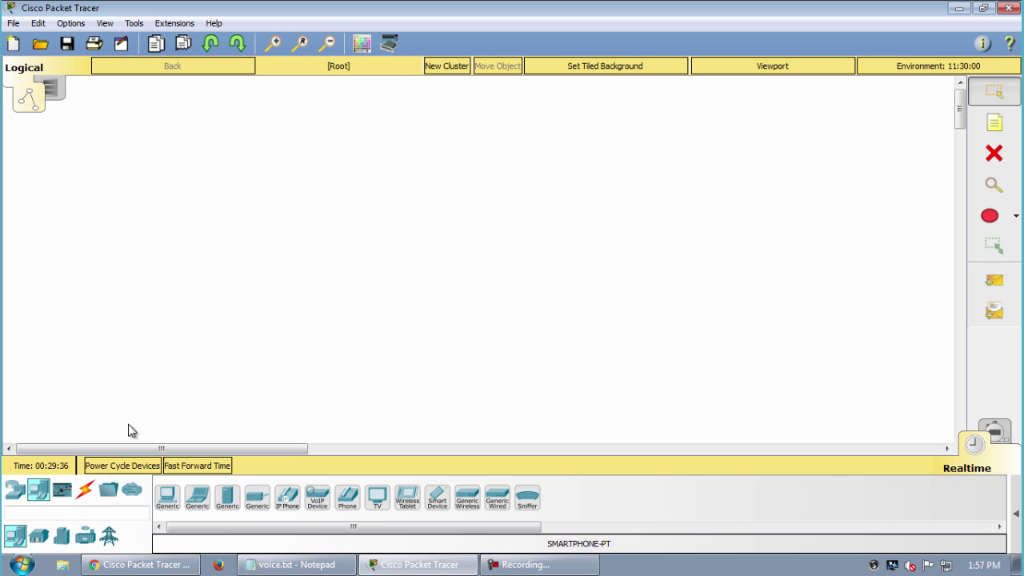
Place a DLC100 home gateway from Wireless Devices near the top of the canvas.
{"action": "left_click", "coordinate": [16, 491]}
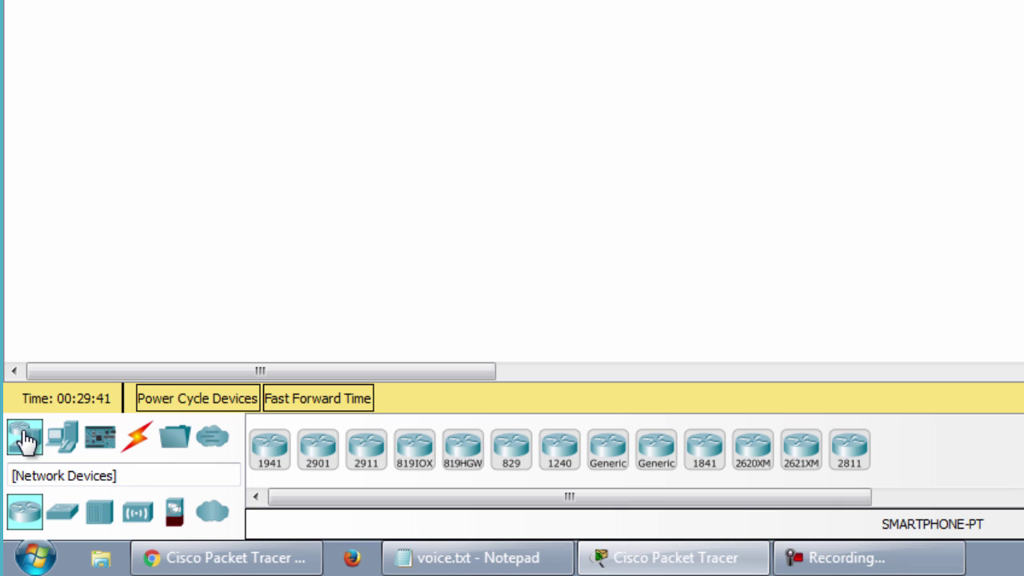
{"action": "left_click", "coordinate": [138, 516]}
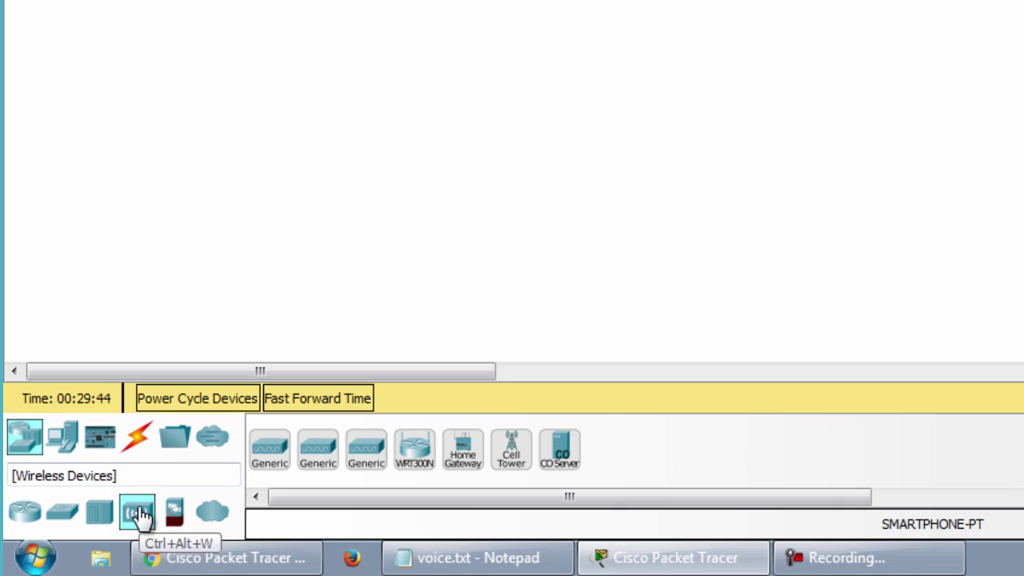
{"action": "left_click", "coordinate": [472, 466]}
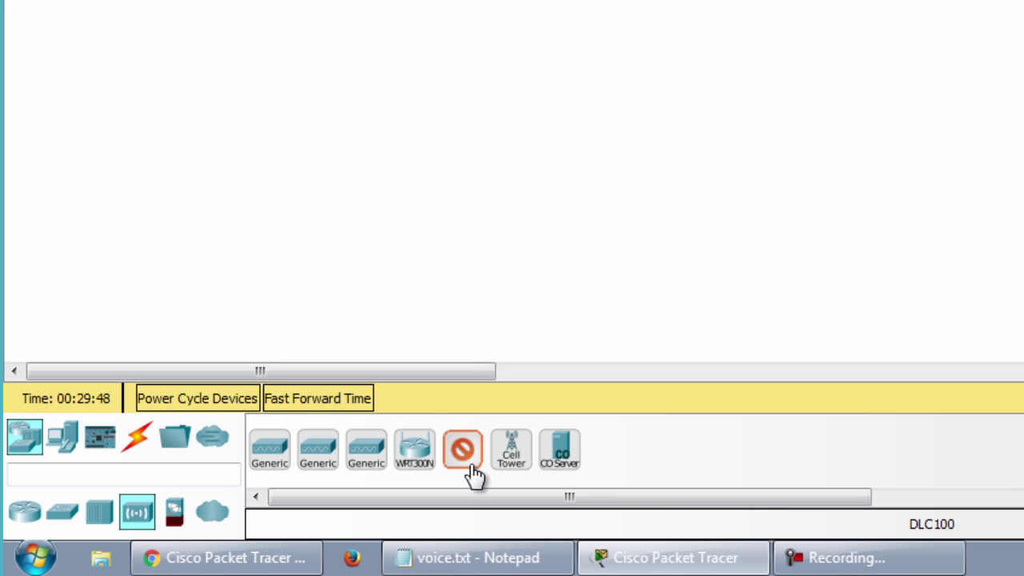
{"action": "left_click", "coordinate": [506, 64]}
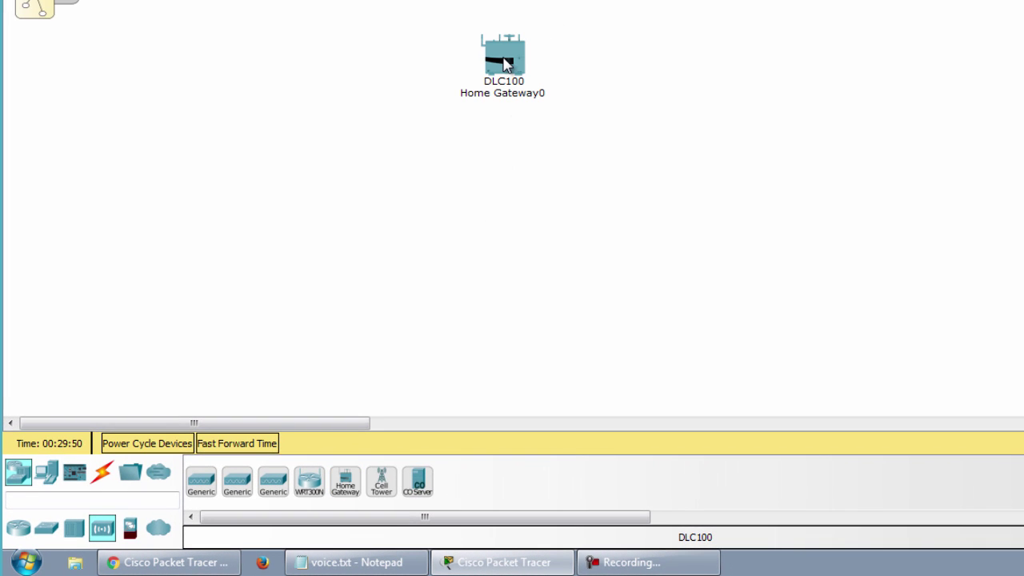
{"action": "mouse_move", "coordinate": [519, 96]}
Place a ceiling fan from the Home devices below and left of the gateway.
{"action": "left_click", "coordinate": [50, 477]}
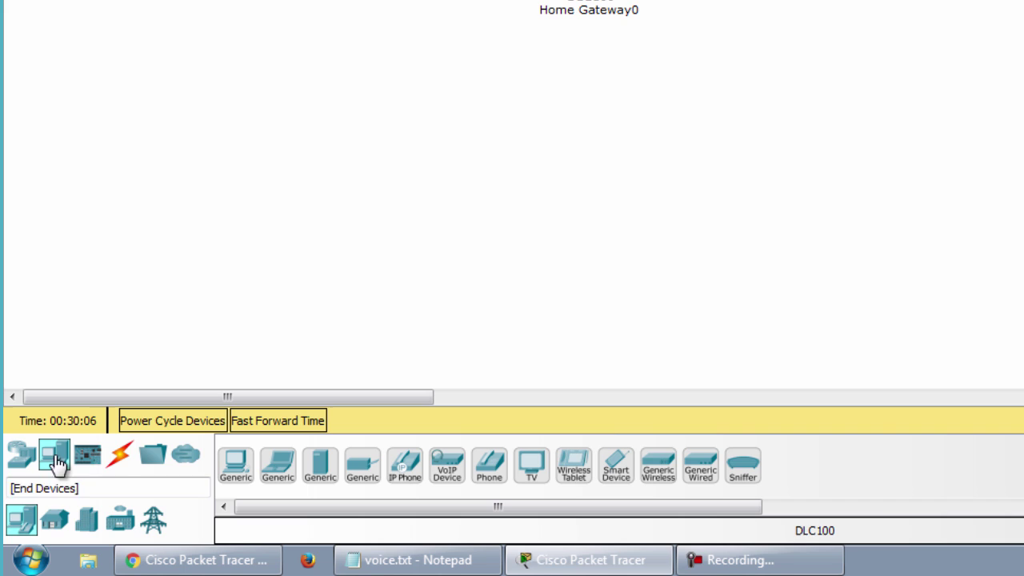
{"action": "left_click", "coordinate": [54, 522]}
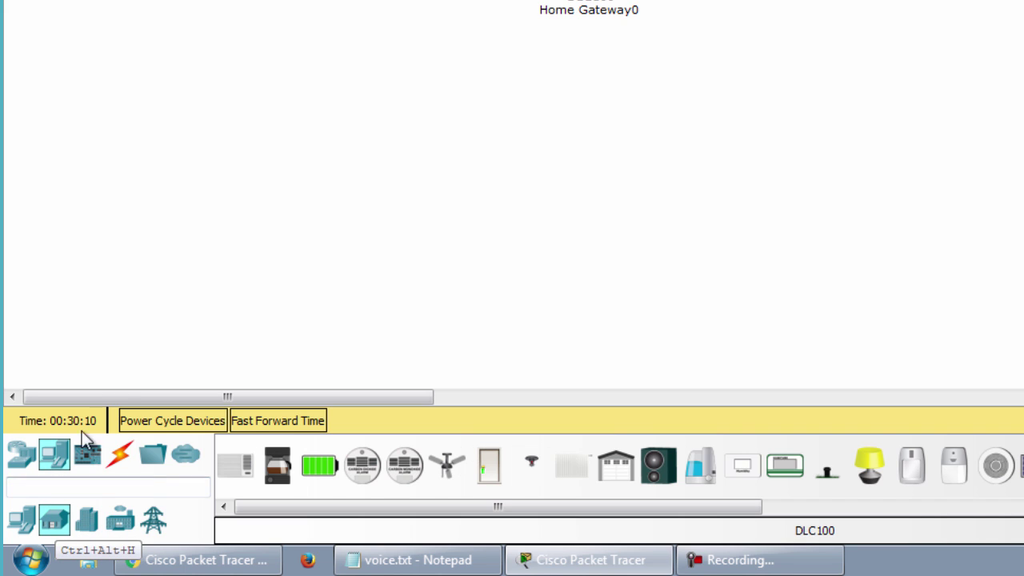
{"action": "left_click", "coordinate": [448, 466]}
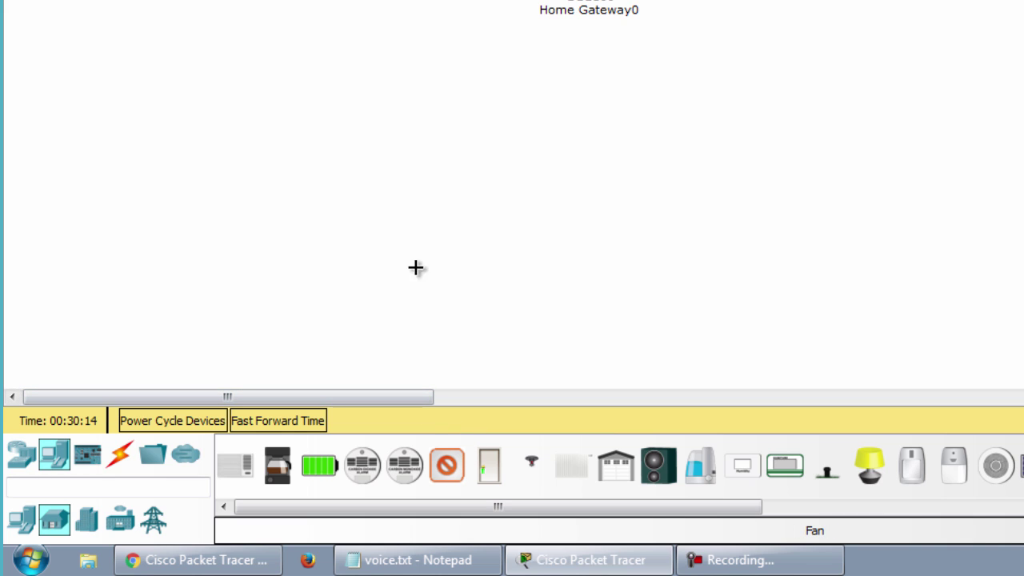
{"action": "left_click", "coordinate": [404, 110]}
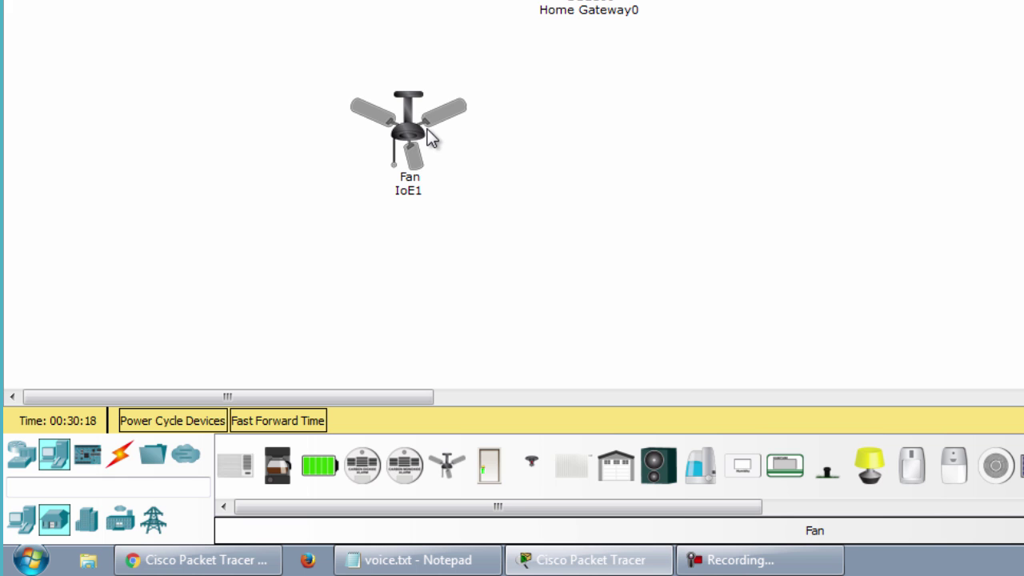
Change the fan's display name from IoE1 to 'Ceiling fan'.
{"action": "left_click", "coordinate": [430, 137]}
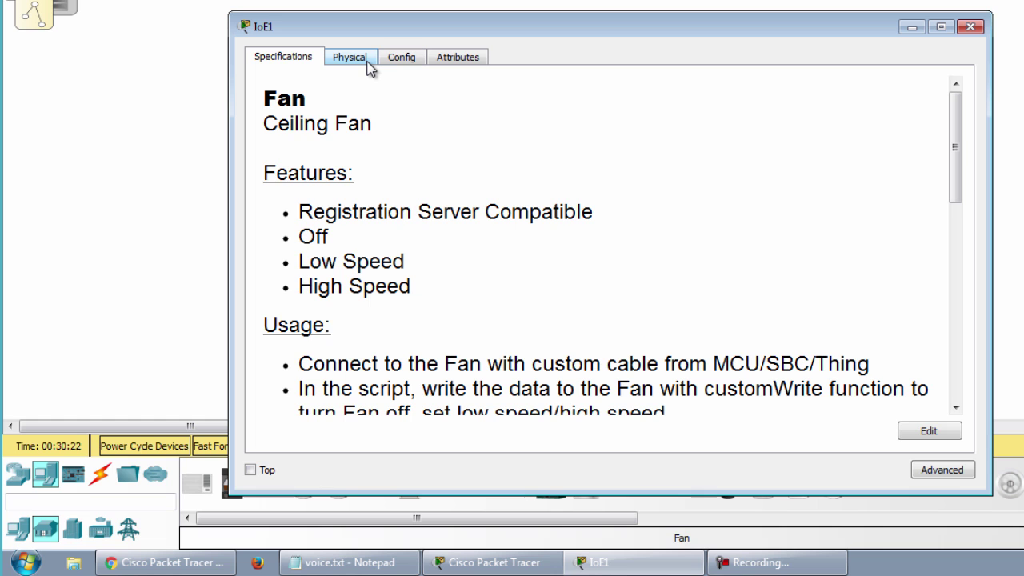
{"action": "left_click", "coordinate": [395, 61]}
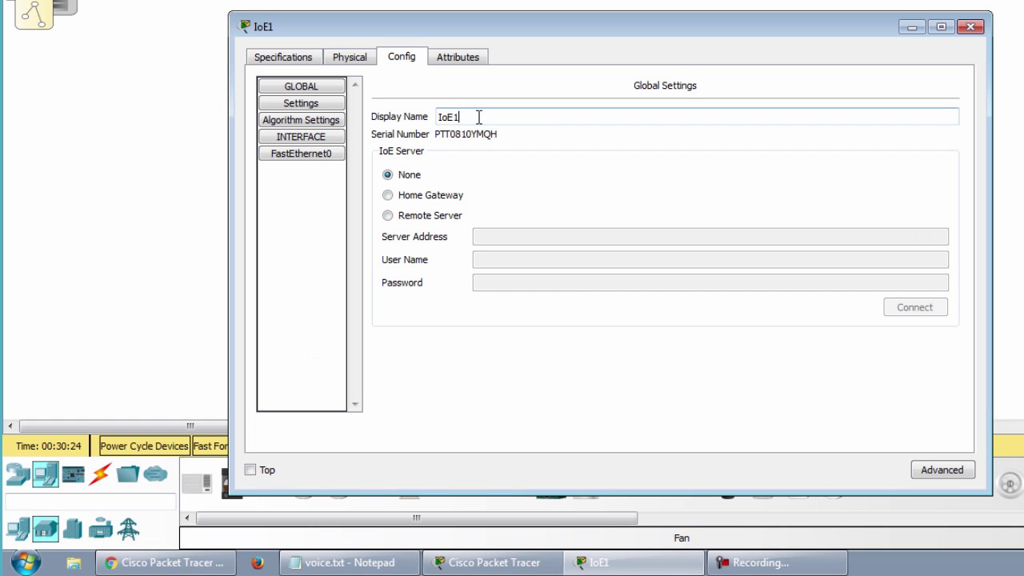
{"action": "left_click_drag", "start_coordinate": [479, 116], "coordinate": [390, 118]}
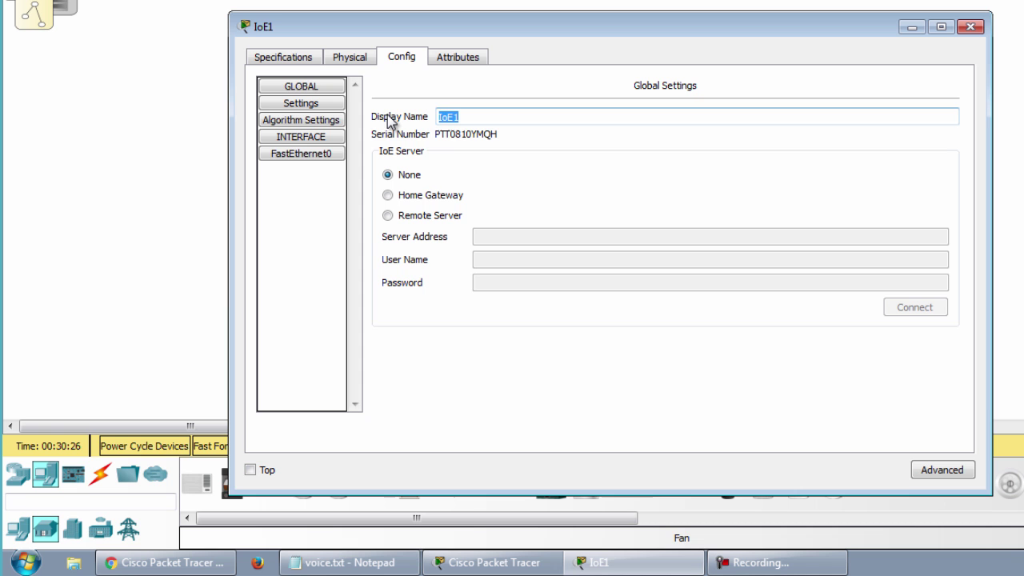
{"action": "type", "text": "Ceili"}
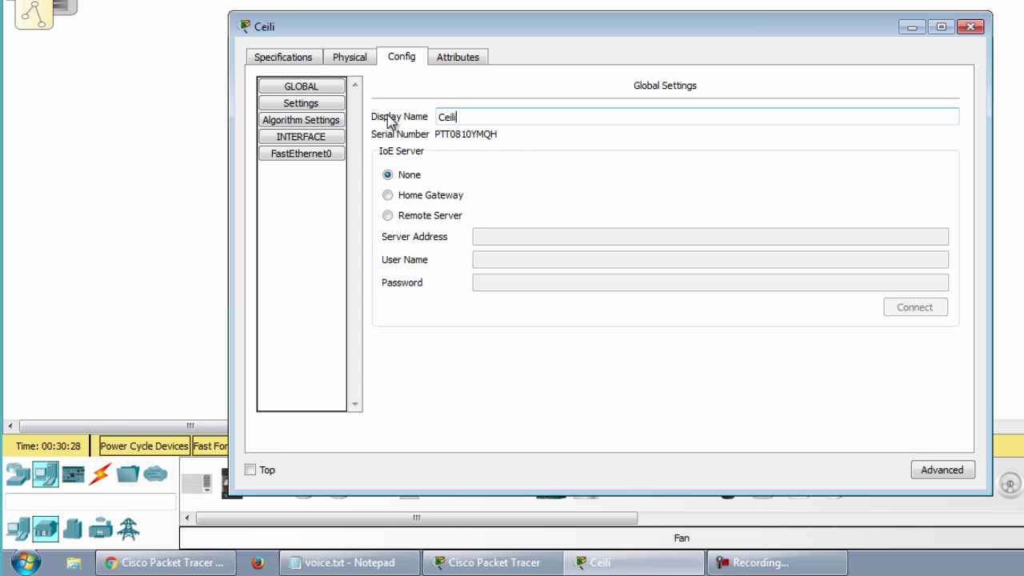
{"action": "type", "text": "ng f"}
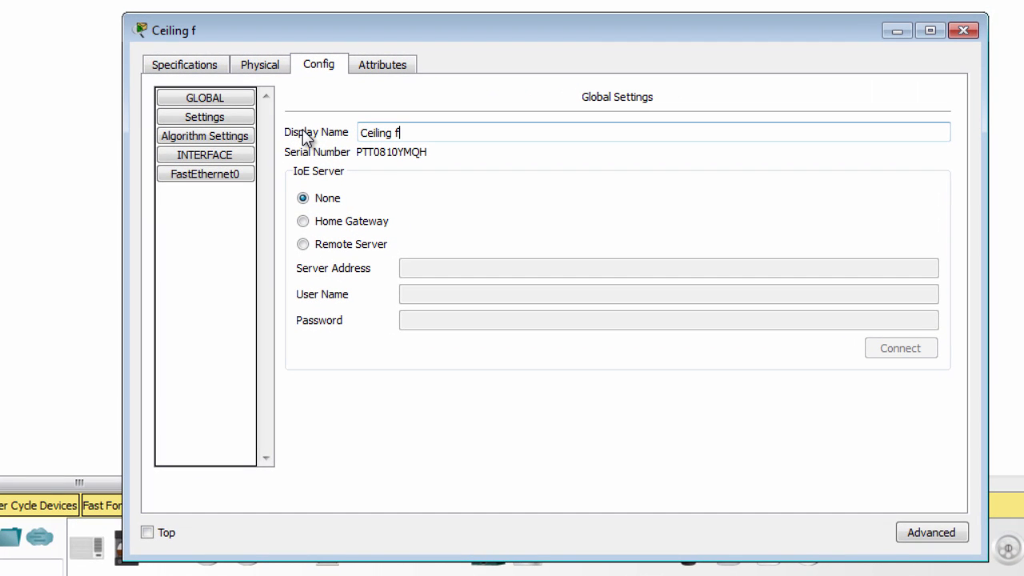
{"action": "type", "text": "an"}
Place a Window device beside the ceiling fan.
{"action": "left_click", "coordinate": [964, 32]}
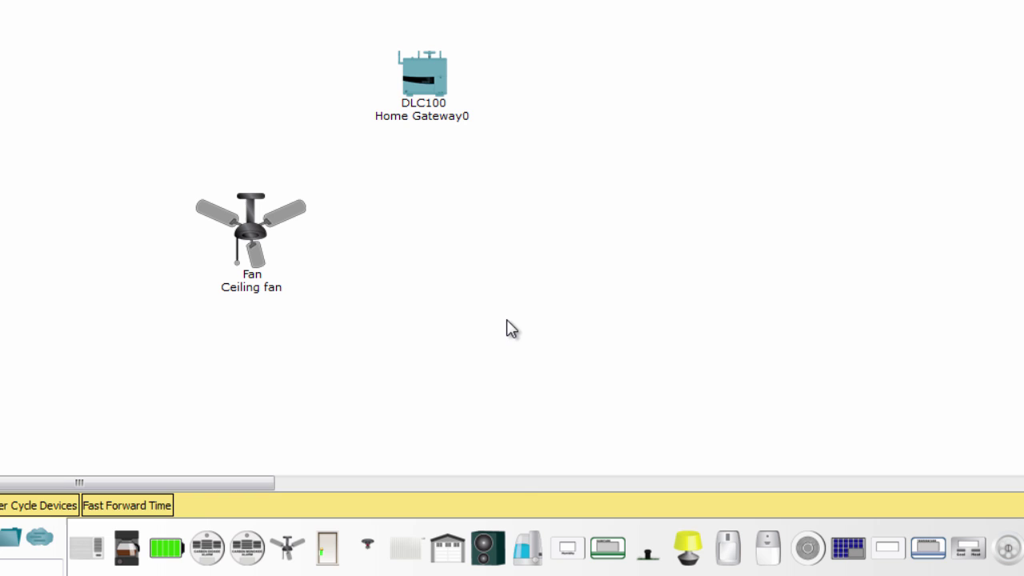
{"action": "scroll", "coordinate": [544, 548], "scroll_direction": "right", "scroll_amount": 3}
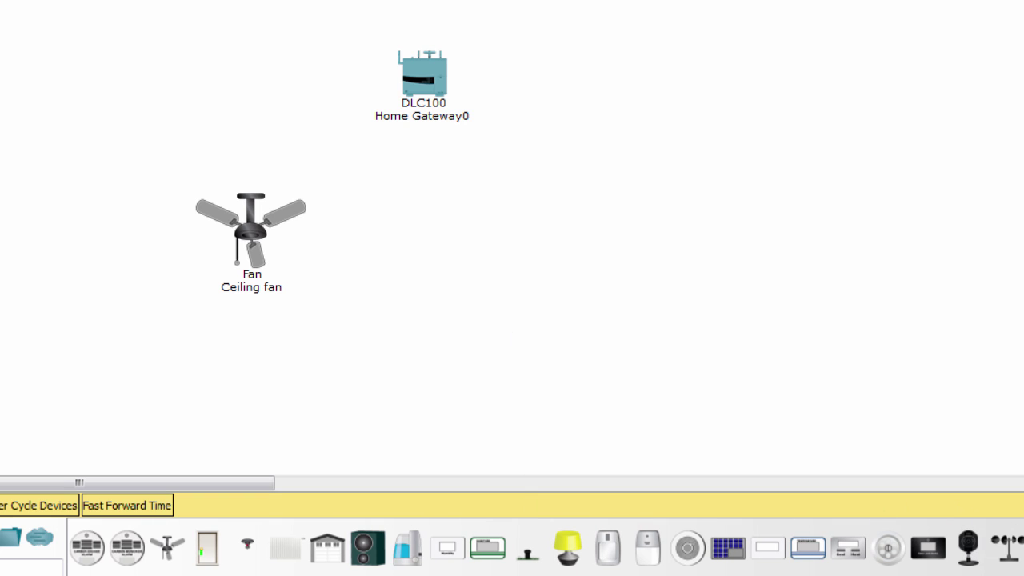
{"action": "left_click", "coordinate": [391, 208]}
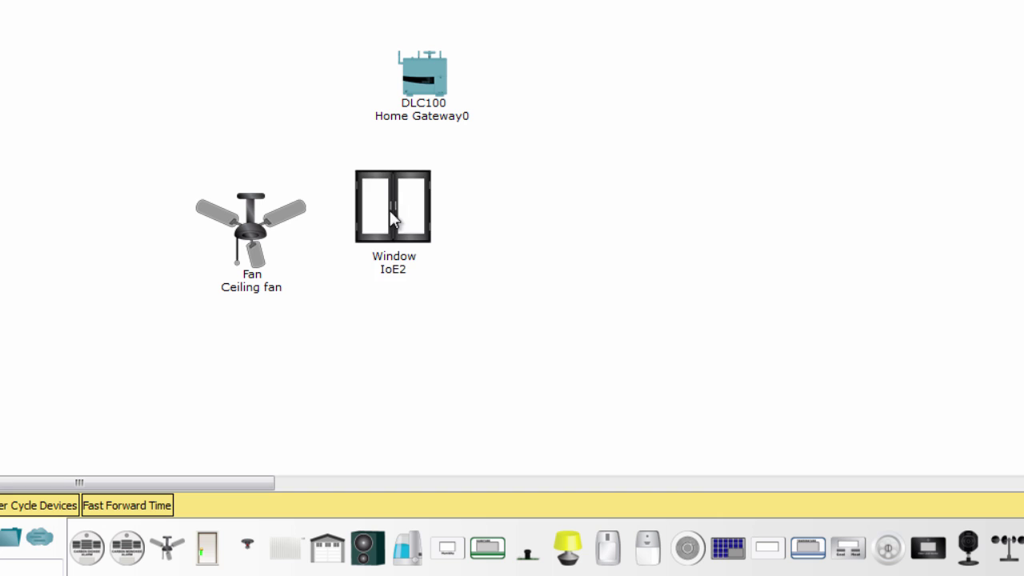
{"action": "left_click_drag", "start_coordinate": [389, 210], "coordinate": [400, 231]}
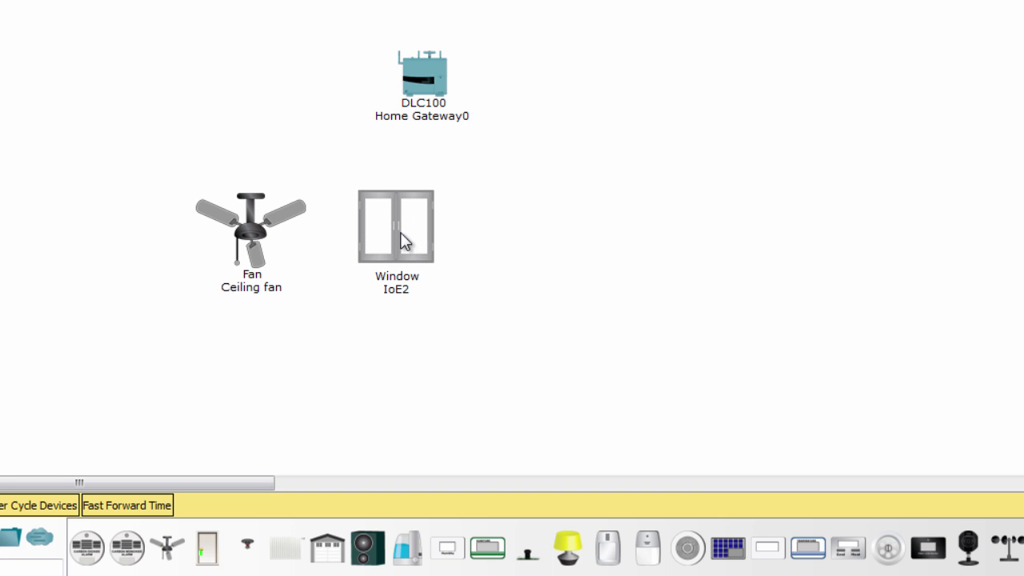
Change the window device's display name from IoE2 to 'Window'.
{"action": "left_click", "coordinate": [421, 262]}
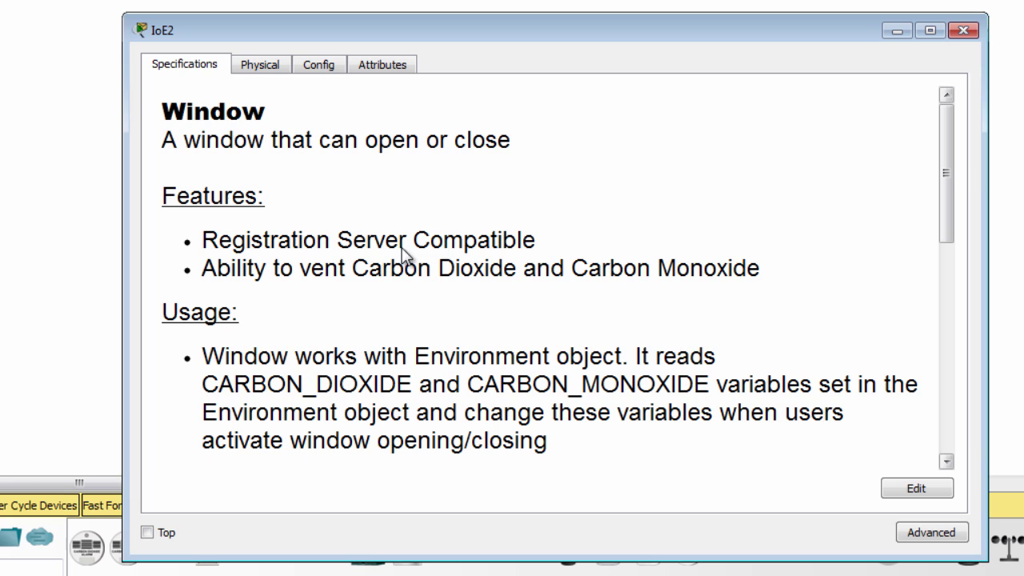
{"action": "left_click", "coordinate": [323, 68]}
{"action": "left_click_drag", "start_coordinate": [400, 132], "coordinate": [308, 132]}
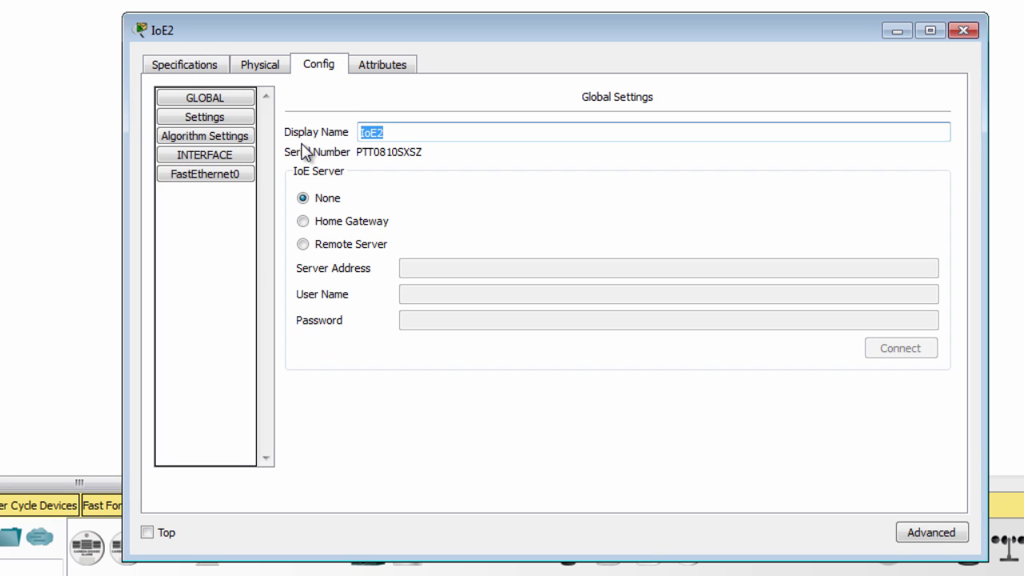
{"action": "type", "text": "Window"}
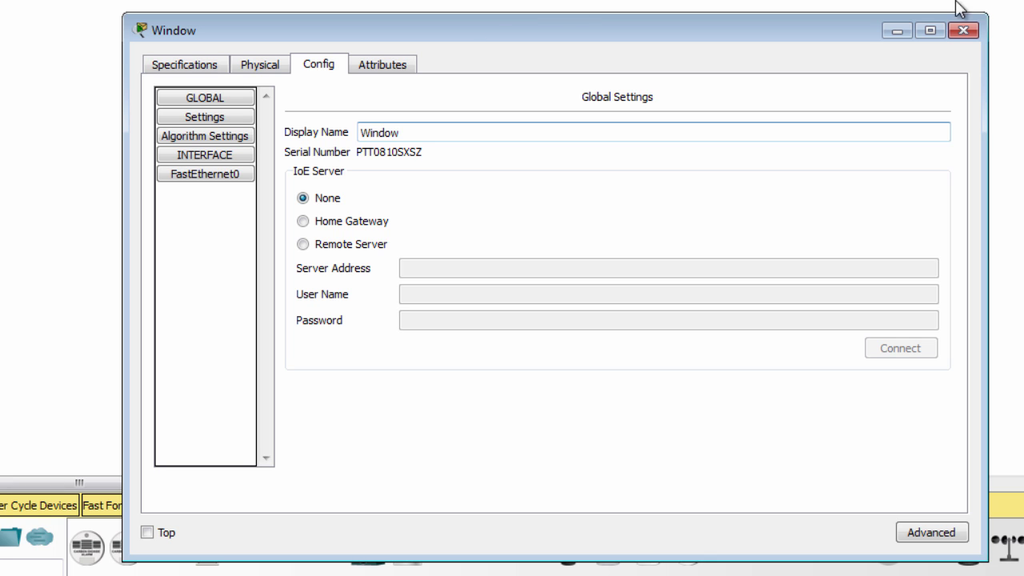
{"action": "left_click", "coordinate": [960, 33]}
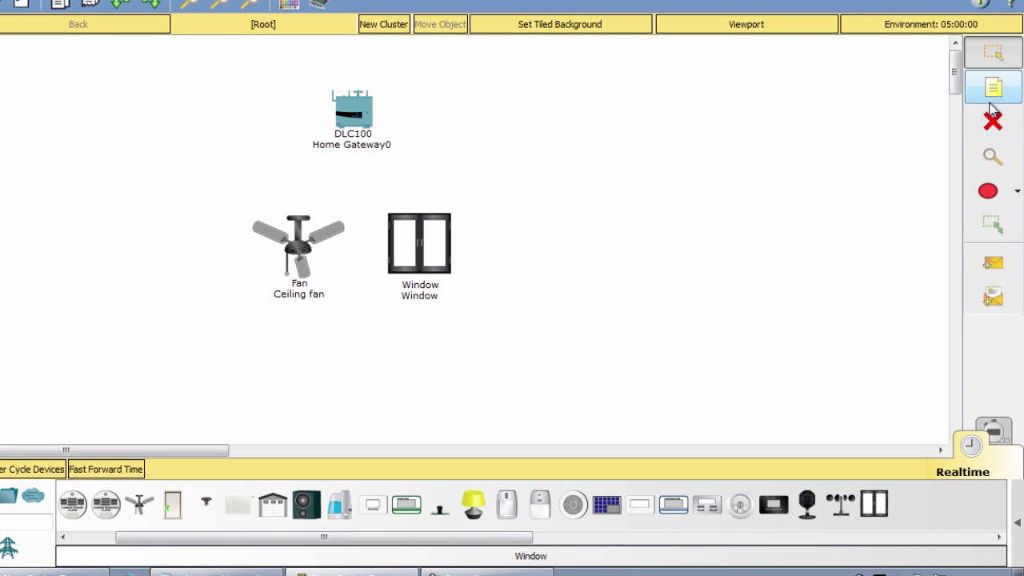
Draw a rectangle around the ceiling fan and window.
{"action": "left_click", "coordinate": [1015, 195]}
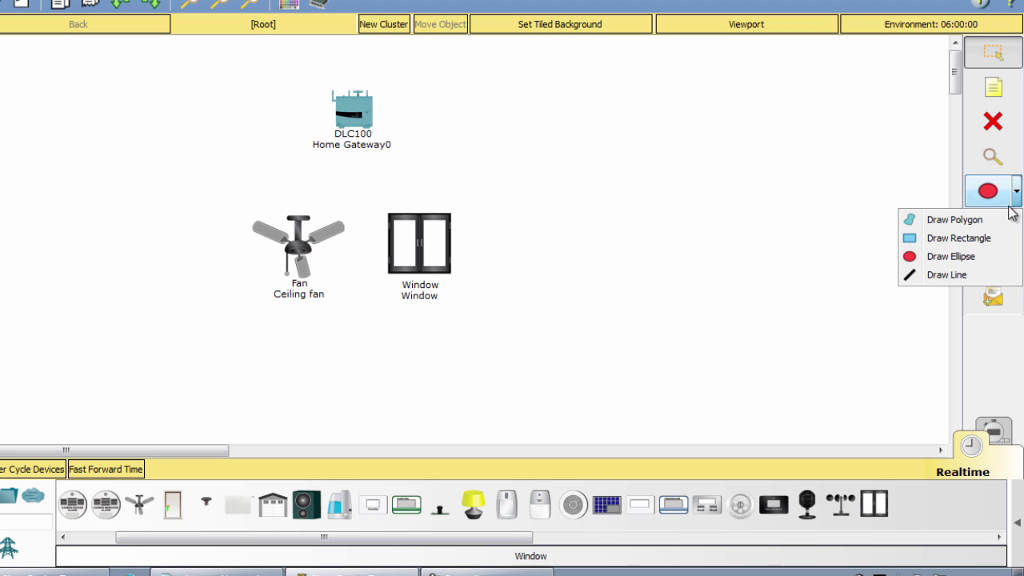
{"action": "left_click", "coordinate": [958, 238]}
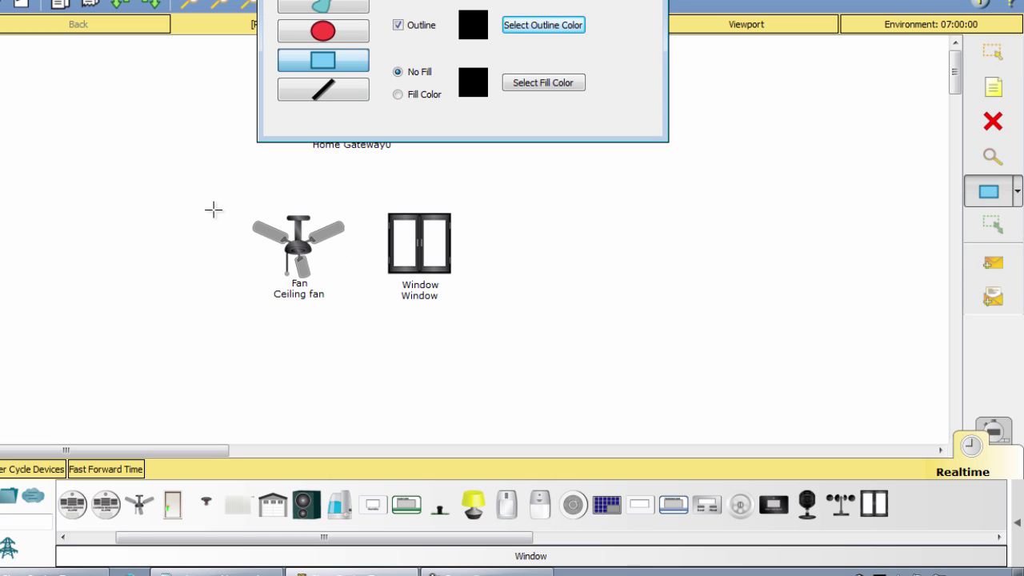
{"action": "left_click_drag", "start_coordinate": [208, 189], "coordinate": [512, 353]}
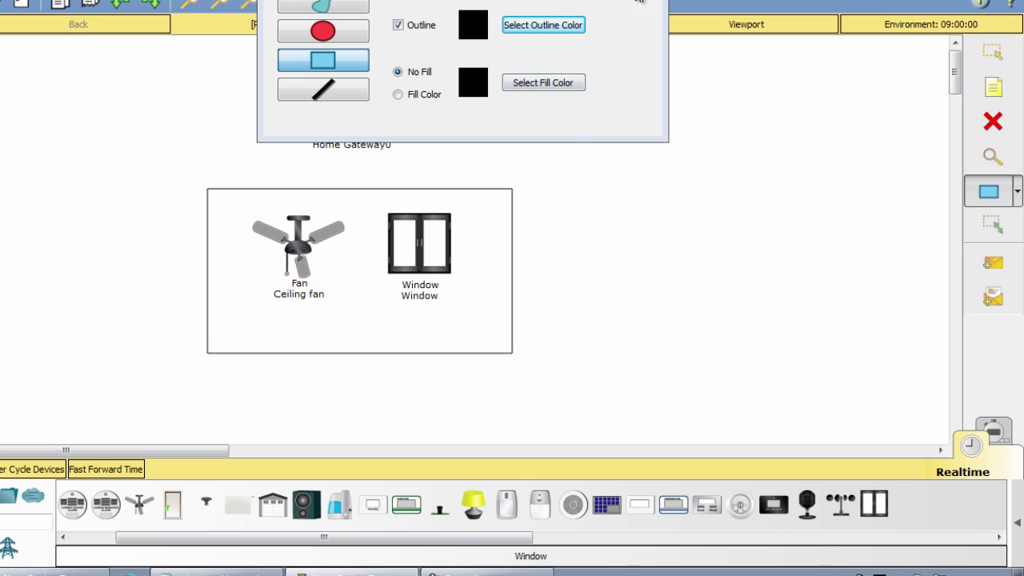
Add a 'Living room' note near the rectangle's bottom edge.
{"action": "left_click", "coordinate": [992, 88]}
{"action": "left_click", "coordinate": [354, 338]}
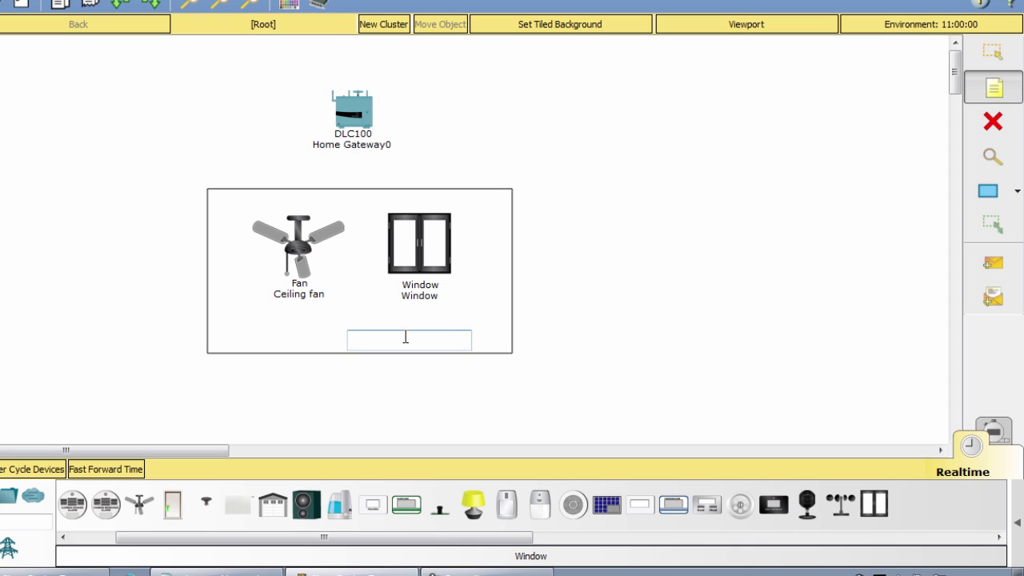
{"action": "type", "text": "Living room"}
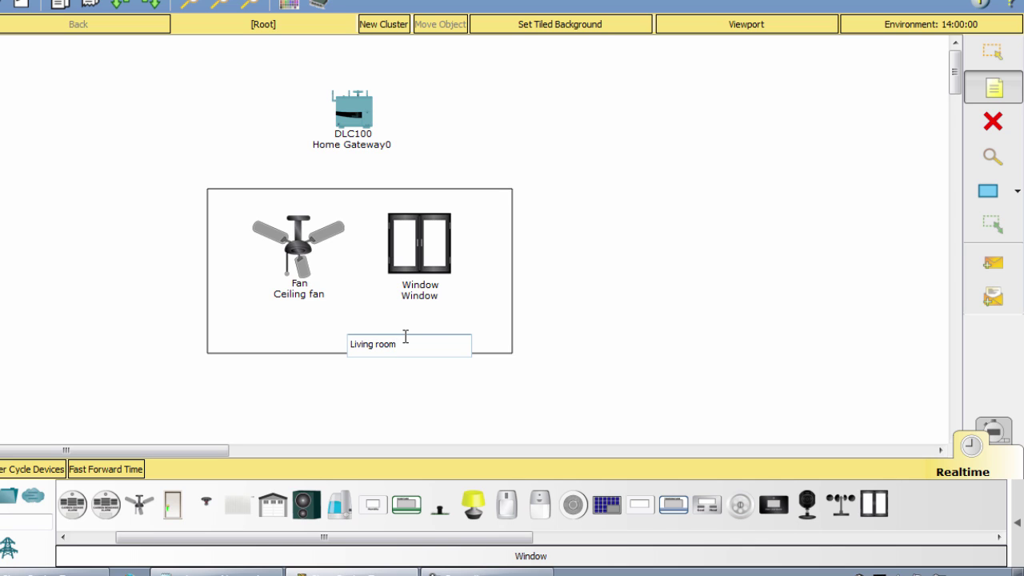
{"action": "left_click", "coordinate": [668, 388]}
{"action": "key", "text": "Escape"}
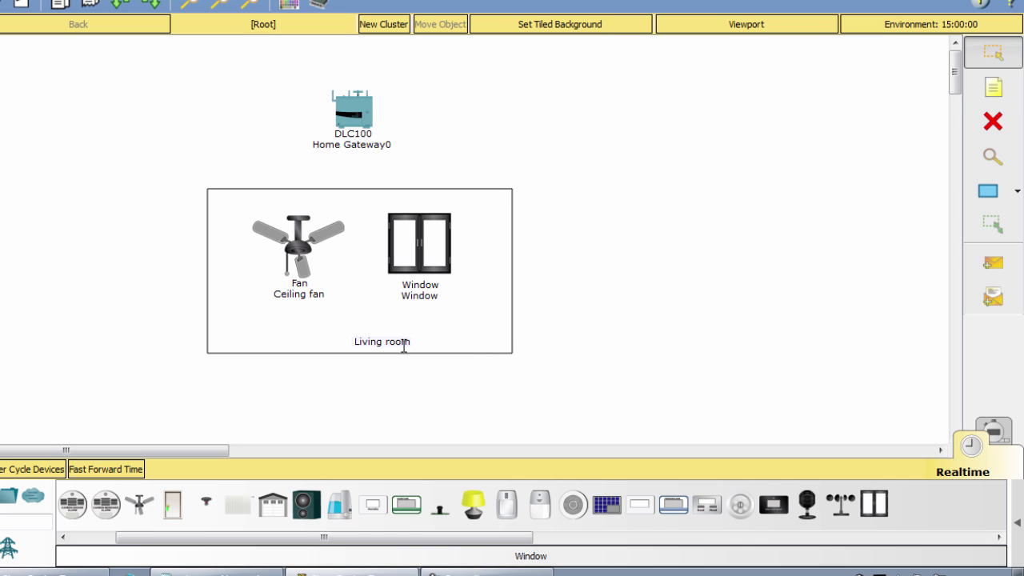
{"action": "left_click_drag", "start_coordinate": [403, 341], "coordinate": [379, 342]}
{"action": "left_click", "coordinate": [599, 344]}
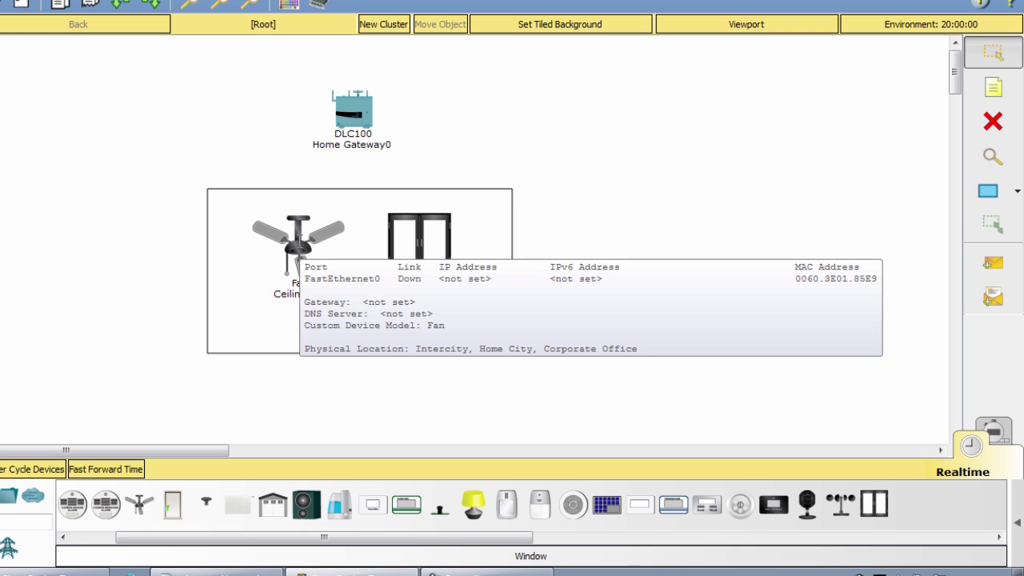
Set the ceiling fan's I/O Config network adapter to PT-IOE-NM-1W.
{"action": "left_click", "coordinate": [301, 248]}
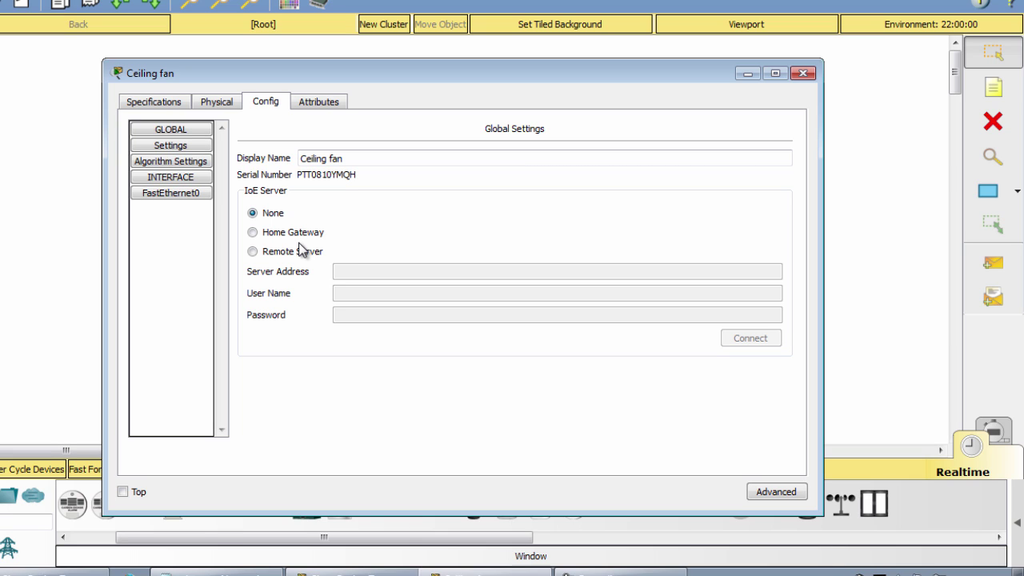
{"action": "left_click", "coordinate": [783, 497]}
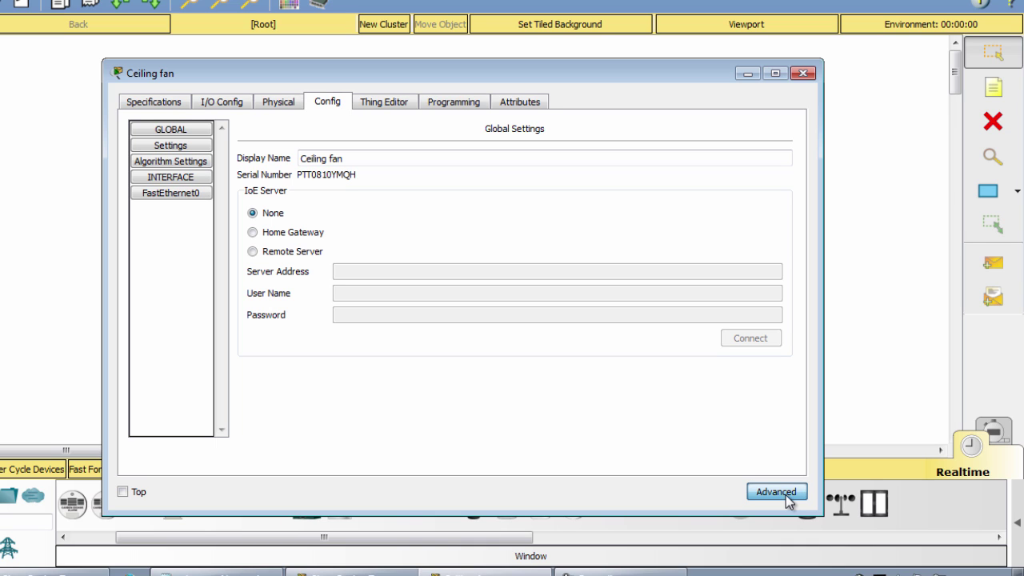
{"action": "left_click", "coordinate": [230, 110]}
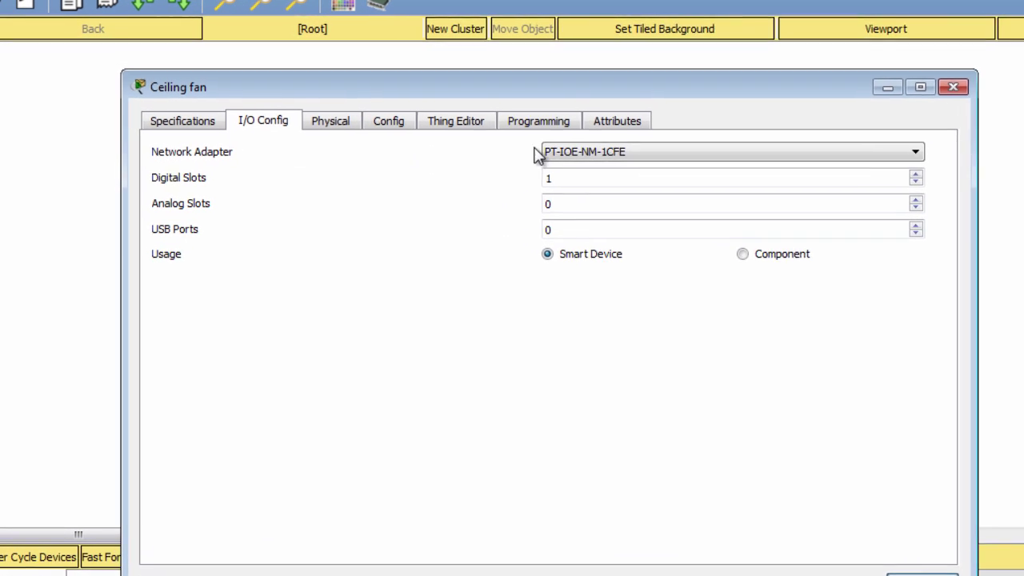
{"action": "left_click", "coordinate": [831, 155]}
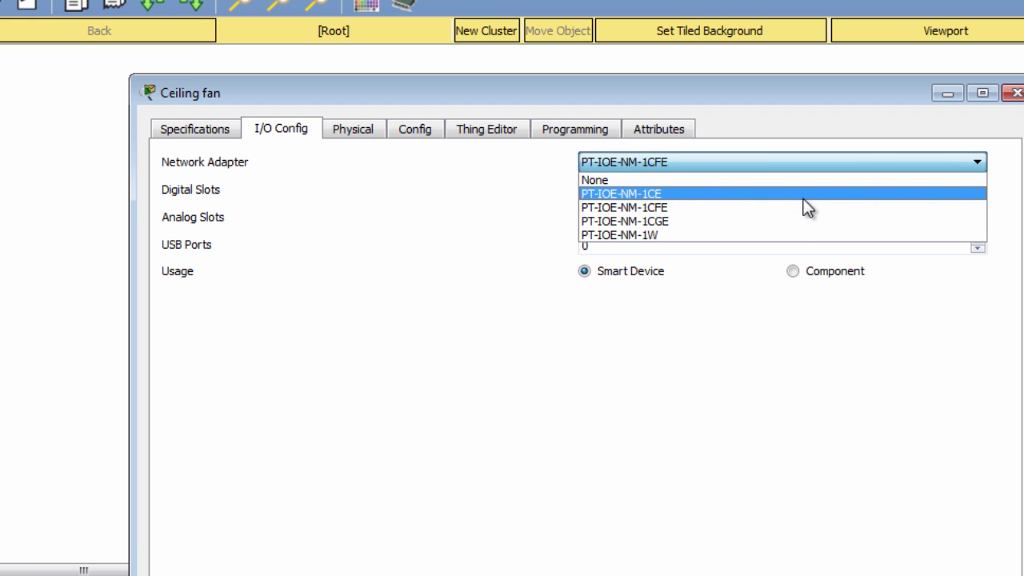
{"action": "left_click", "coordinate": [668, 241]}
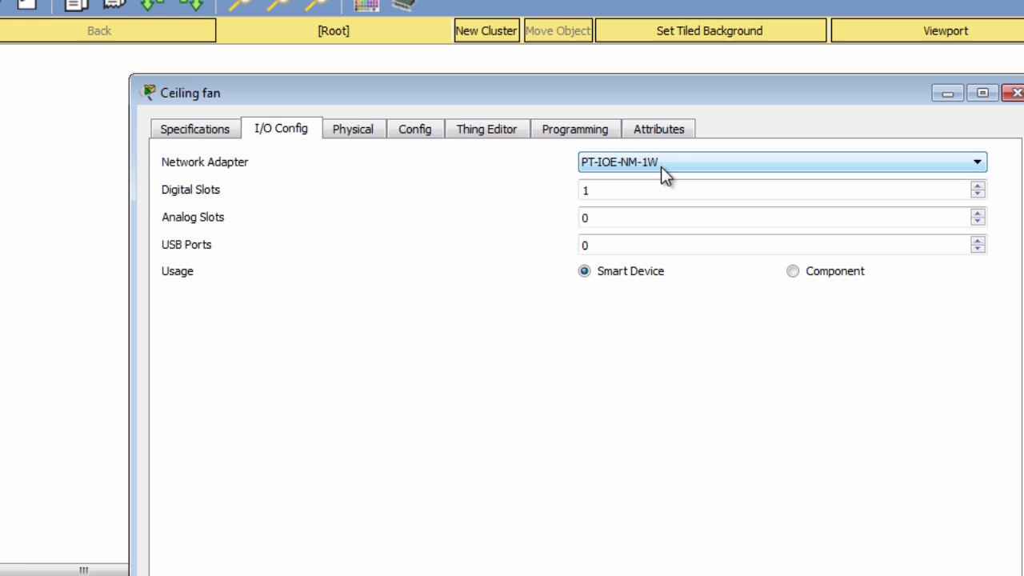
{"action": "left_click", "coordinate": [1015, 99]}
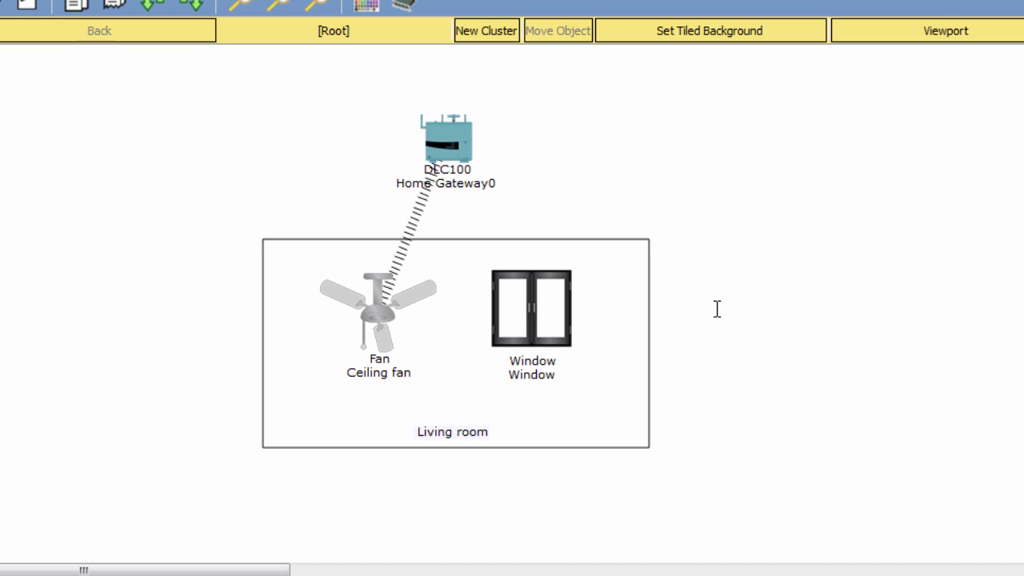
Set the Window device's I/O Config network adapter to PT-IOE-NM-1W.
{"action": "left_click", "coordinate": [542, 330]}
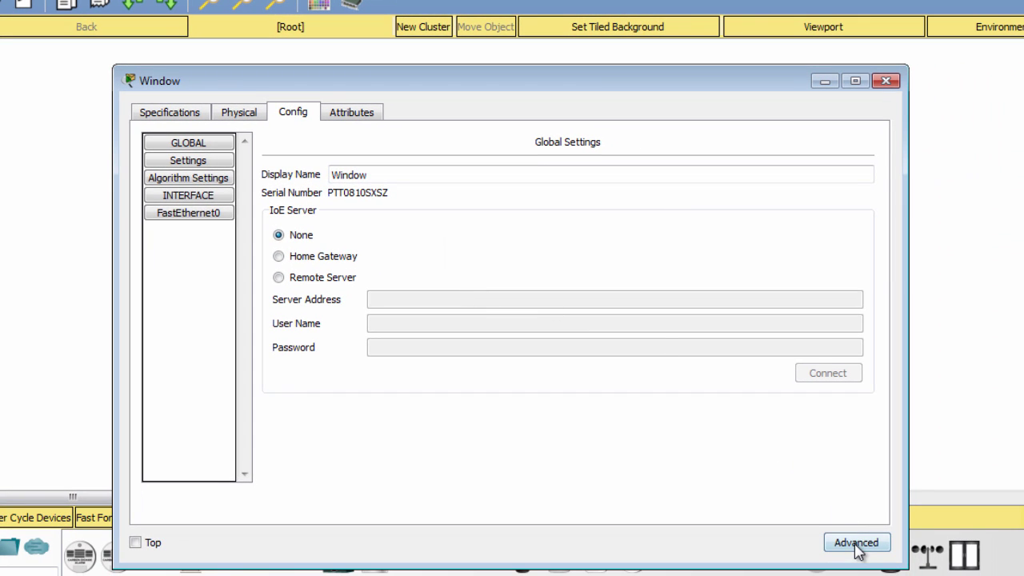
{"action": "left_click", "coordinate": [856, 543]}
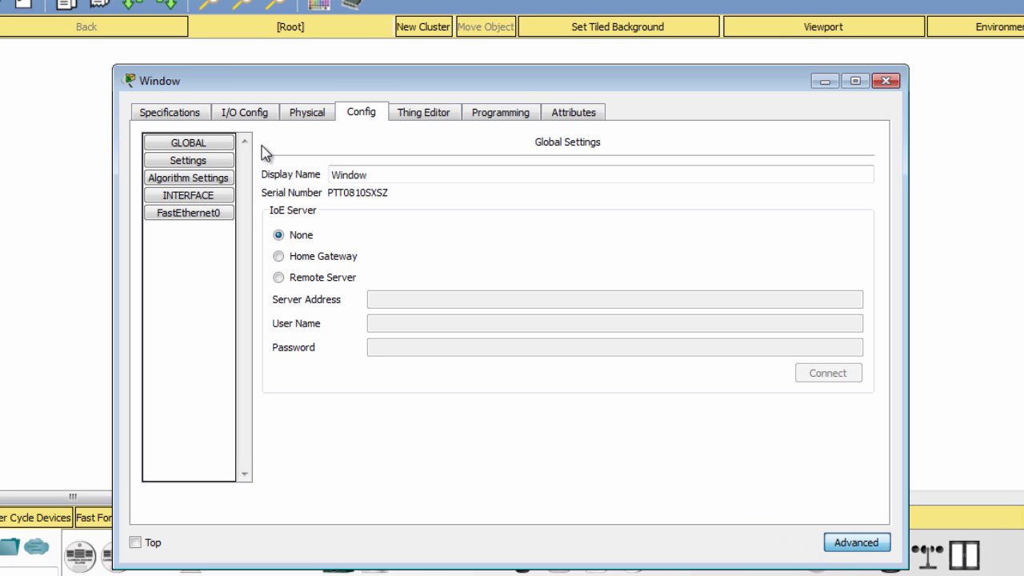
{"action": "left_click", "coordinate": [255, 116]}
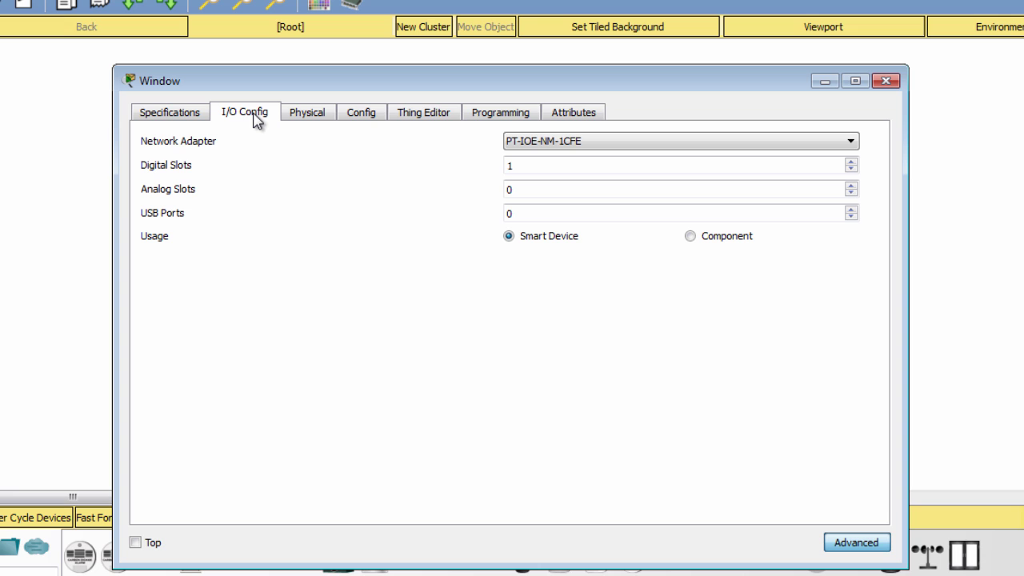
{"action": "left_click", "coordinate": [540, 142]}
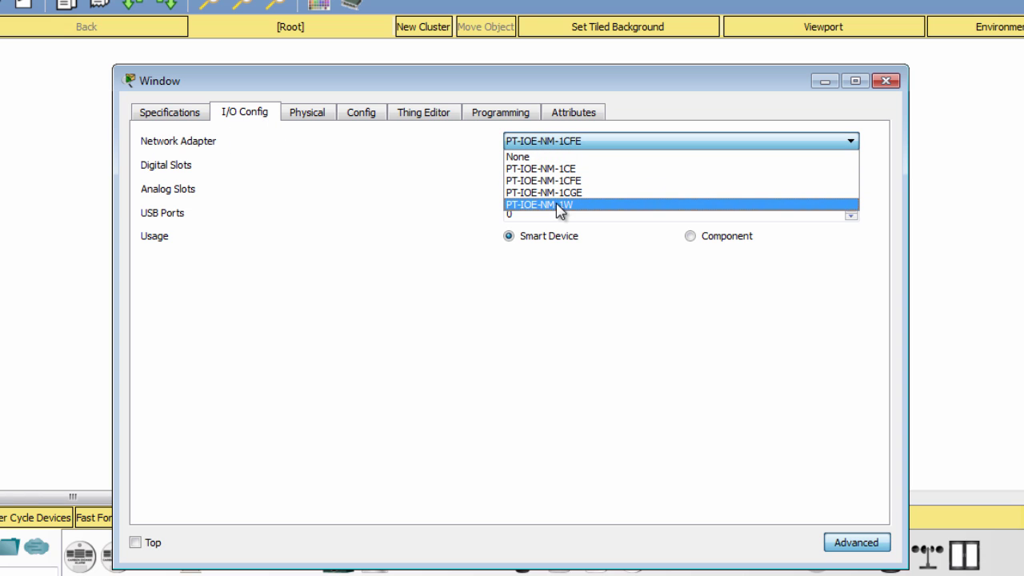
{"action": "left_click", "coordinate": [584, 210]}
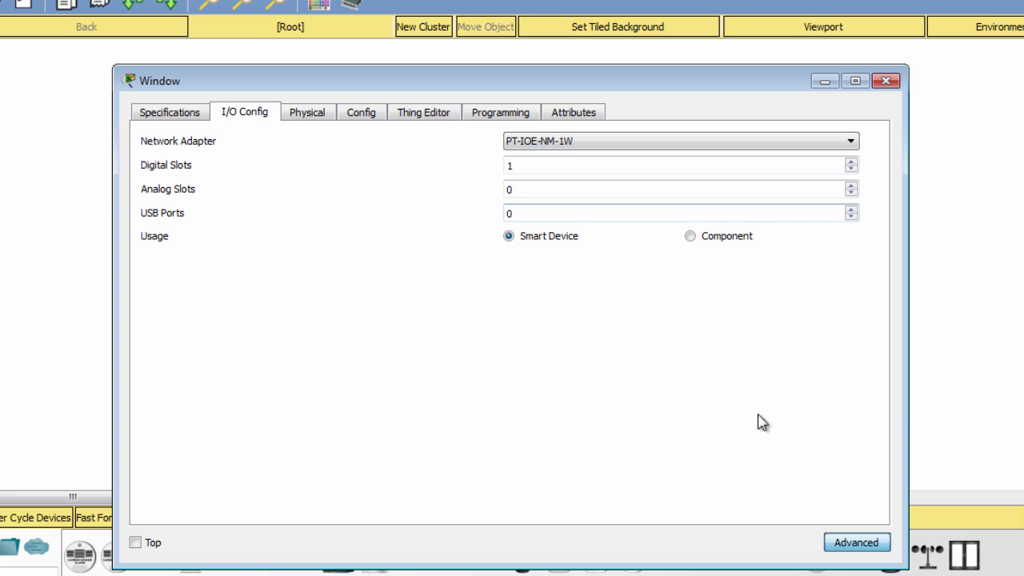
{"action": "left_click", "coordinate": [895, 88]}
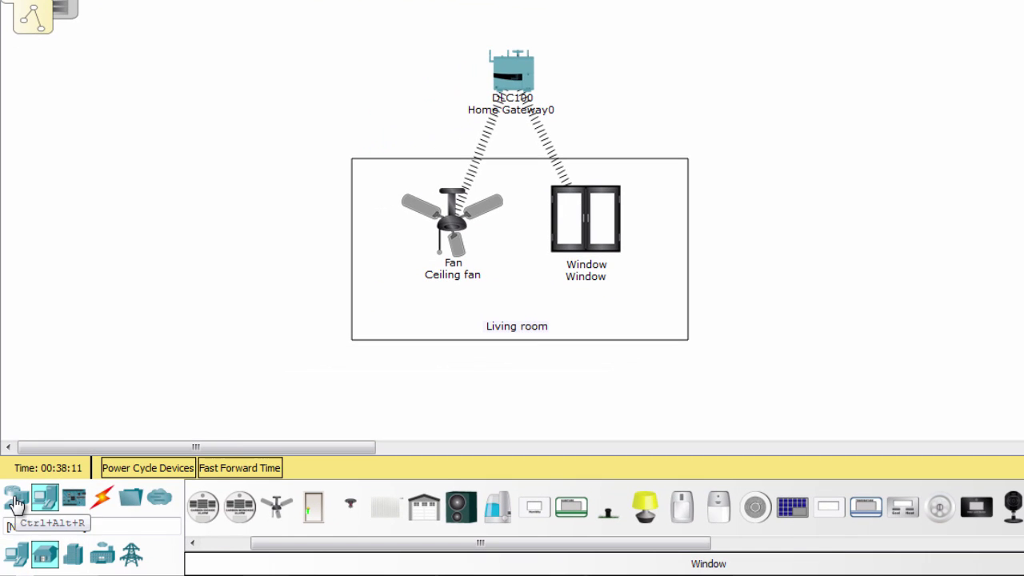
Place a SMARTPHONE-PT right of Home Gateway0 and open Smartphone1's settings.
{"action": "left_click", "coordinate": [45, 500]}
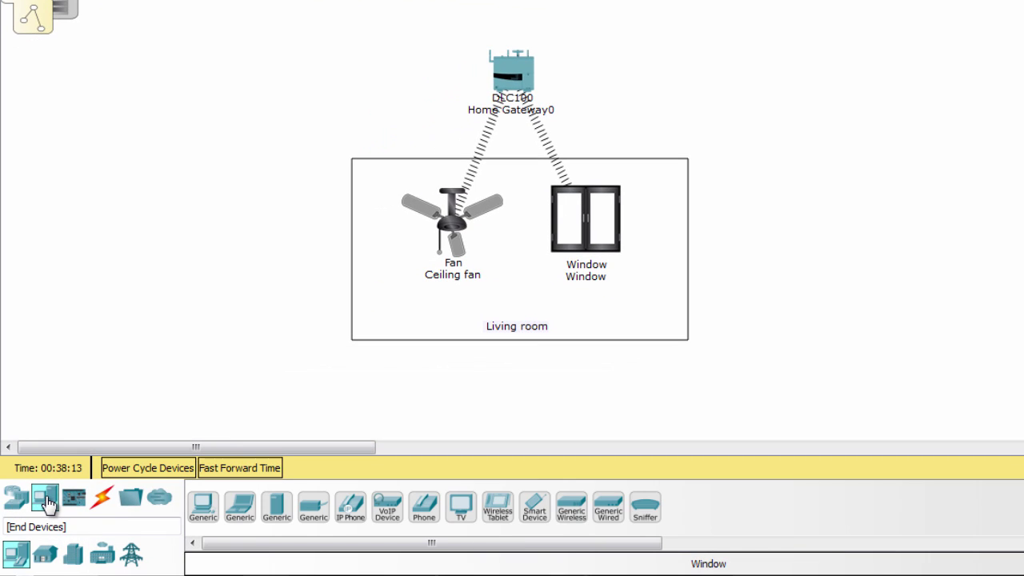
{"action": "left_click", "coordinate": [534, 512]}
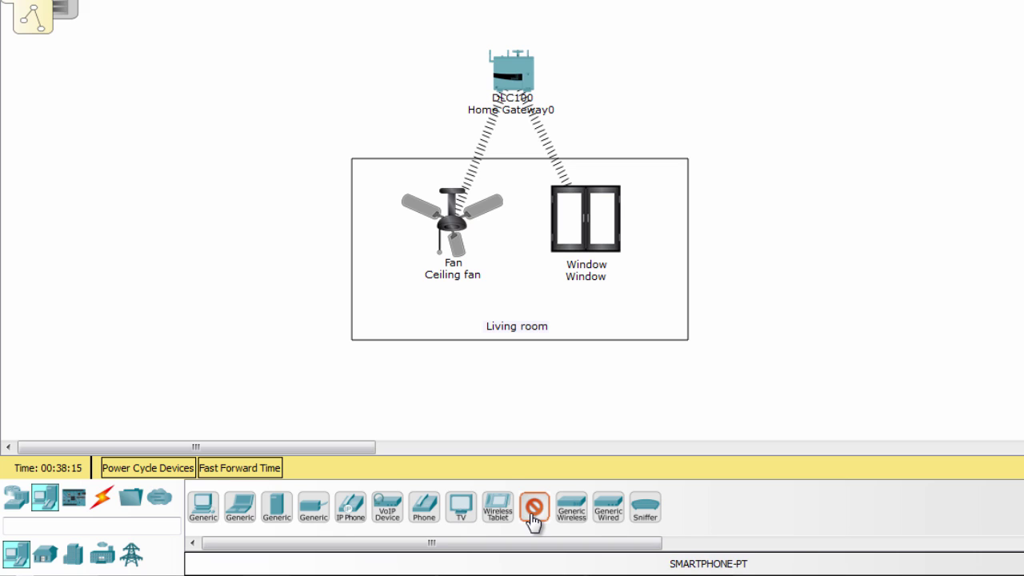
{"action": "left_click", "coordinate": [782, 104]}
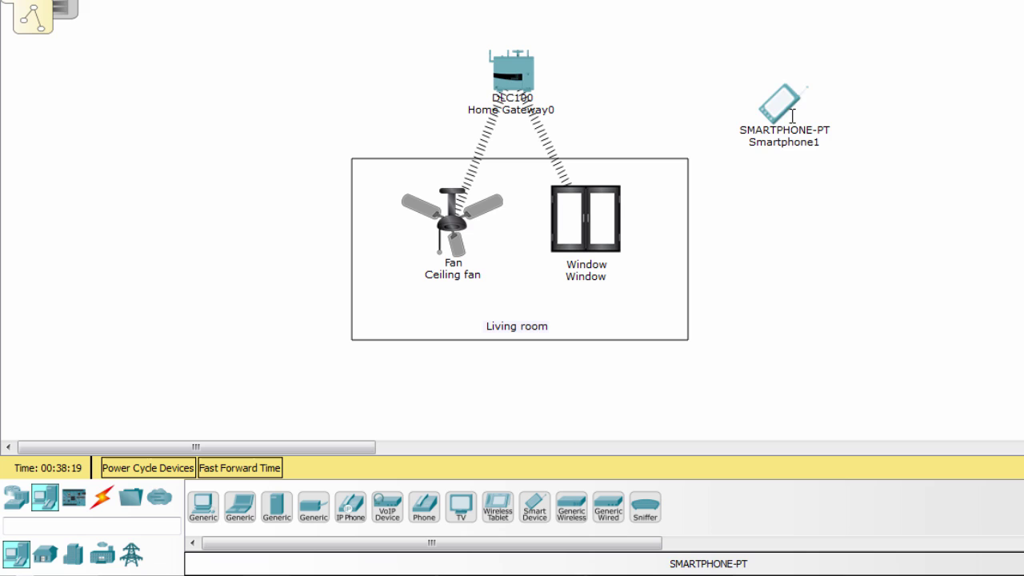
{"action": "left_click_drag", "start_coordinate": [792, 116], "coordinate": [800, 104]}
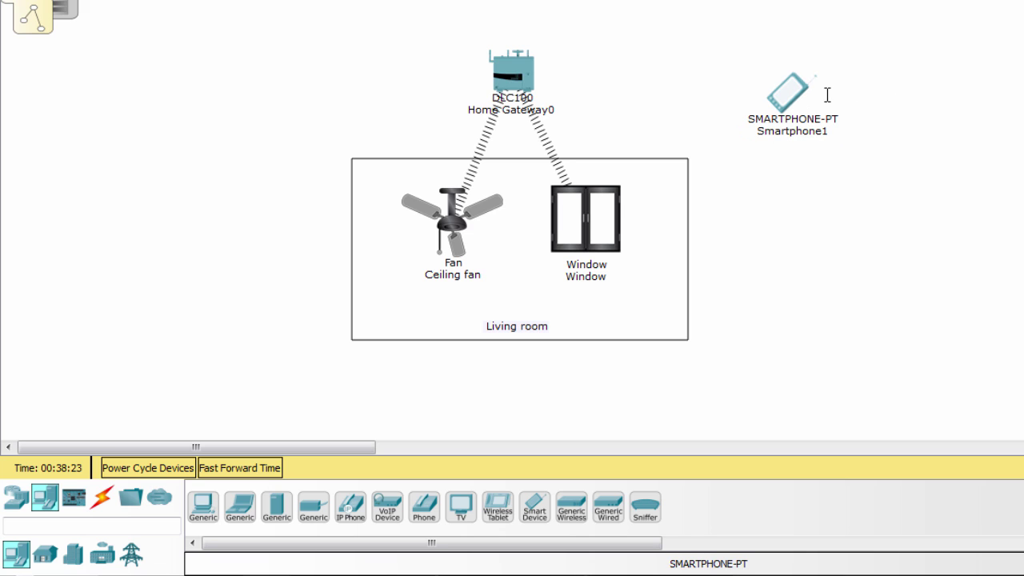
{"action": "left_click", "coordinate": [787, 98]}
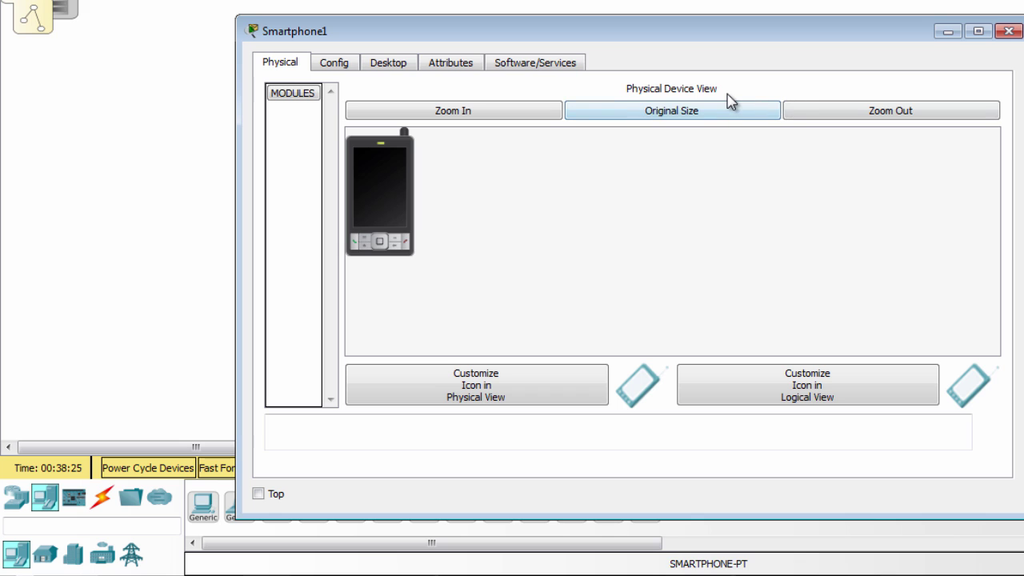
Select the Default SSID in Smartphone1's Wireless0 configuration.
{"action": "left_click", "coordinate": [341, 71]}
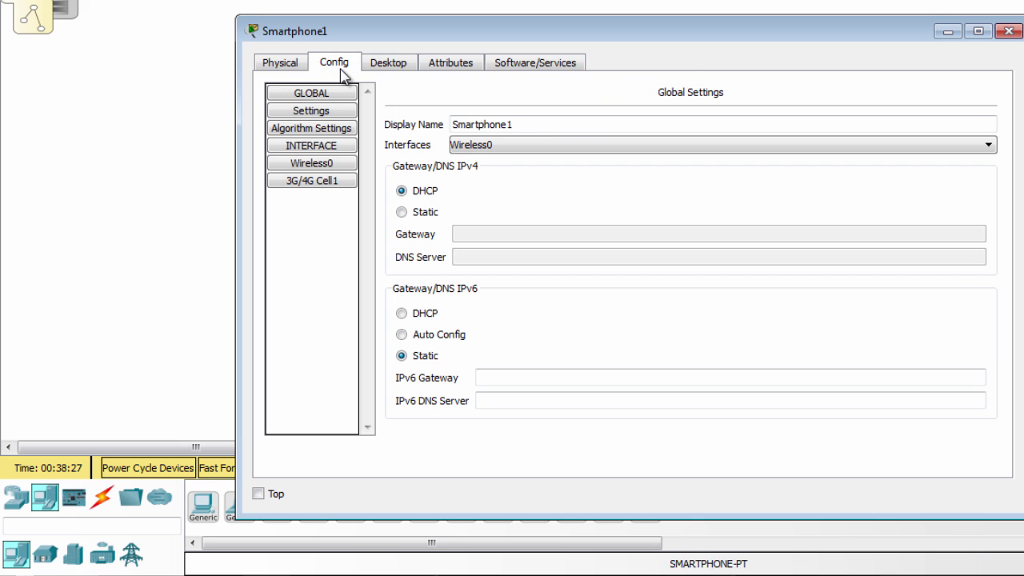
{"action": "left_click", "coordinate": [320, 167]}
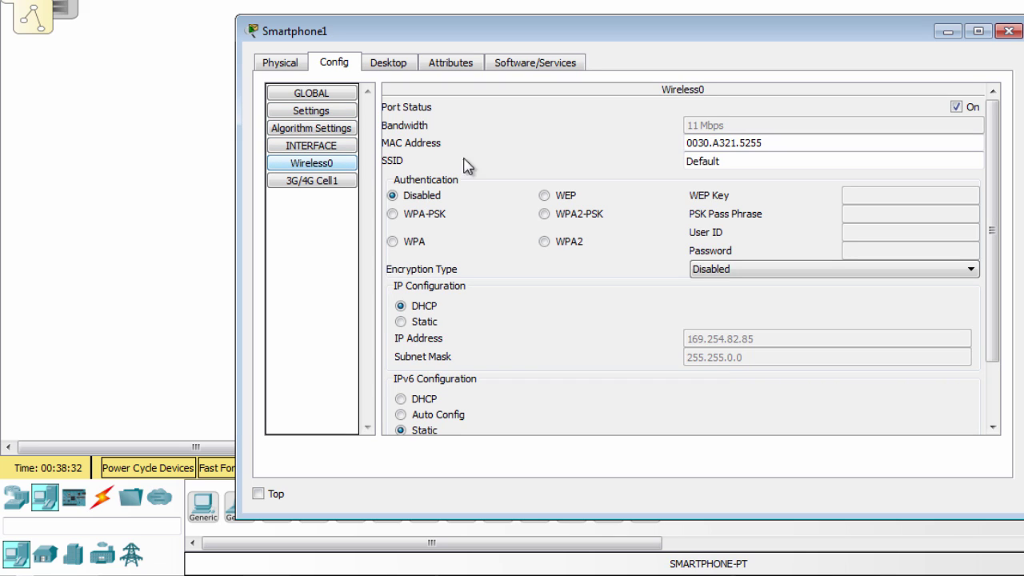
{"action": "left_click_drag", "start_coordinate": [731, 162], "coordinate": [640, 186]}
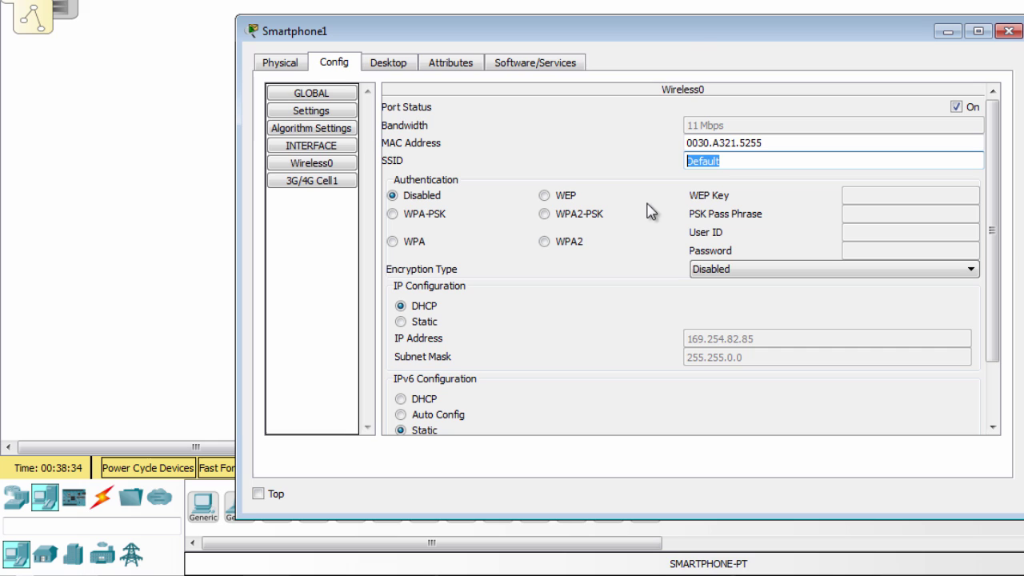
Copy the SSID 'HomeGateway' from Home Gateway0's wireless settings.
{"action": "left_click_drag", "start_coordinate": [686, 37], "coordinate": [640, 246]}
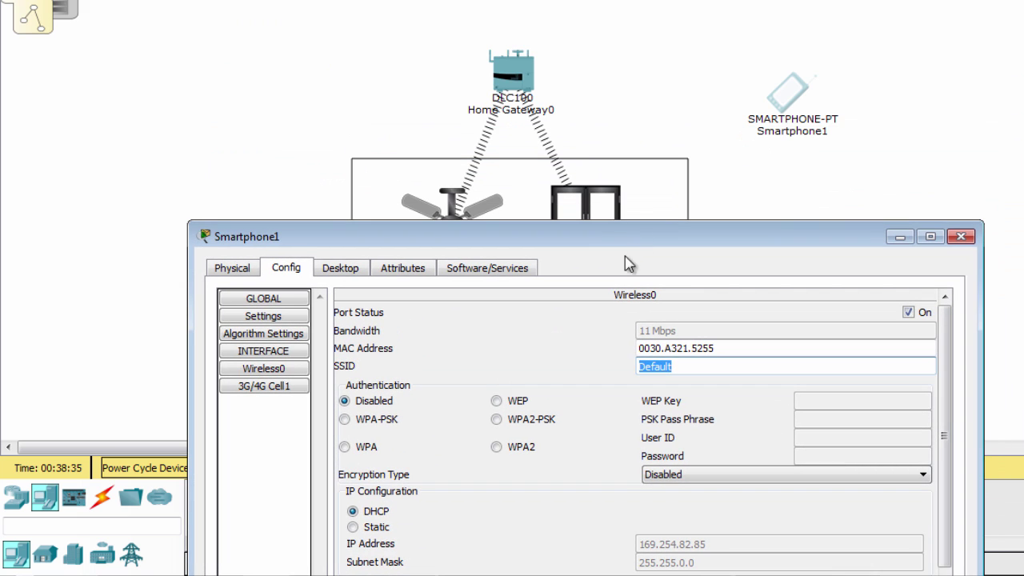
{"action": "left_click", "coordinate": [520, 77]}
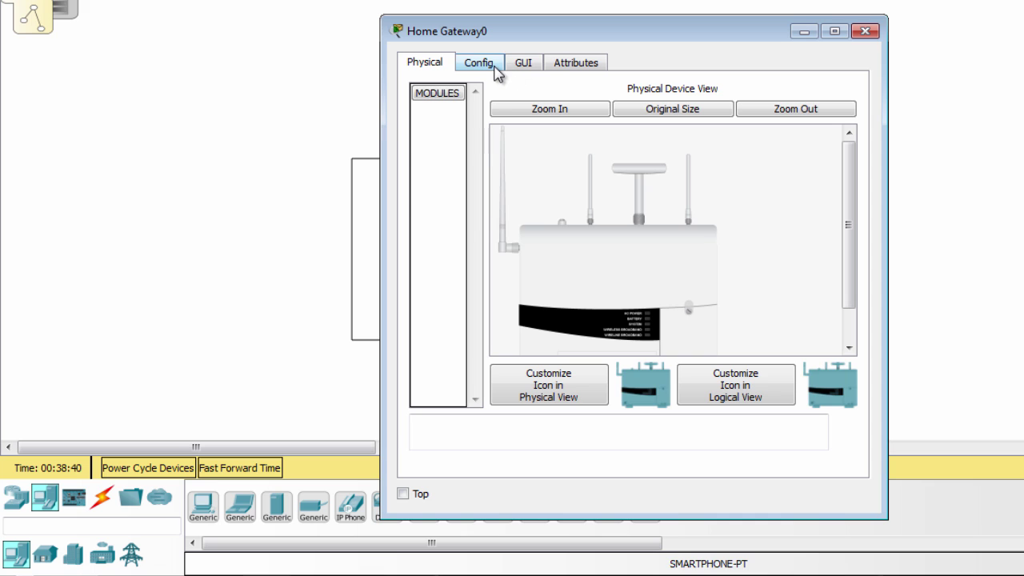
{"action": "left_click", "coordinate": [494, 69]}
{"action": "left_click", "coordinate": [467, 198]}
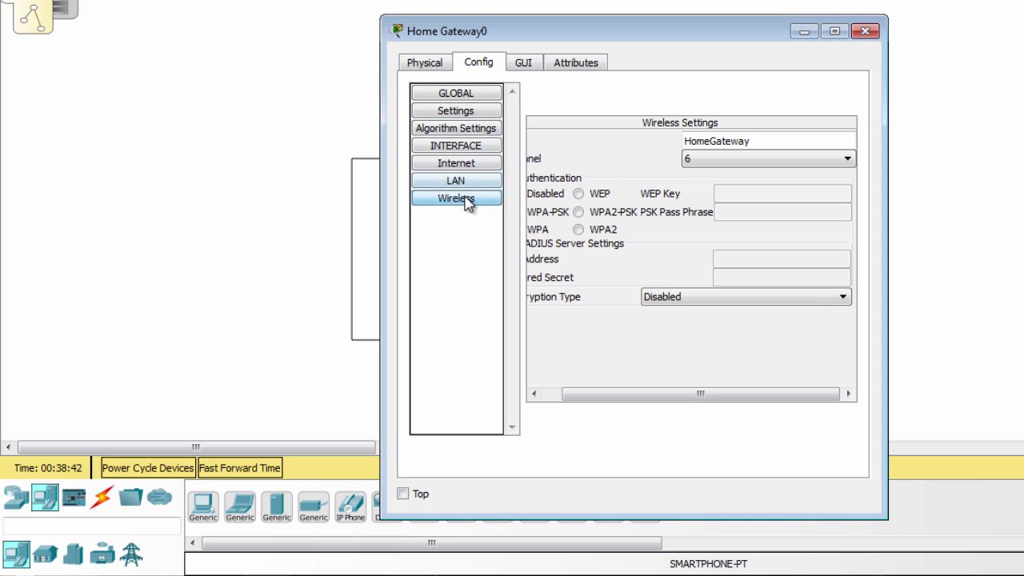
{"action": "left_click", "coordinate": [834, 32]}
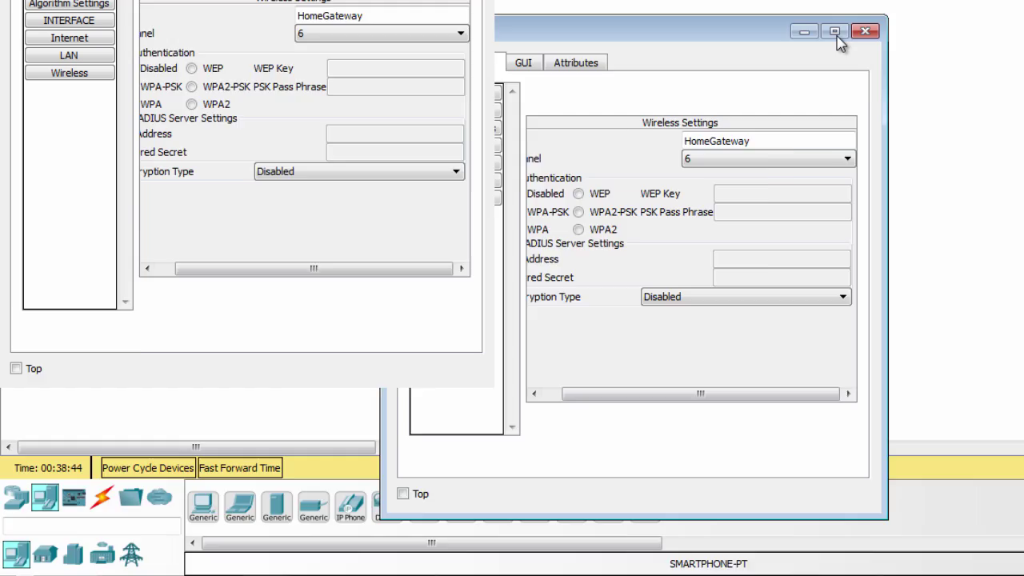
{"action": "left_click_drag", "start_coordinate": [774, 103], "coordinate": [686, 109]}
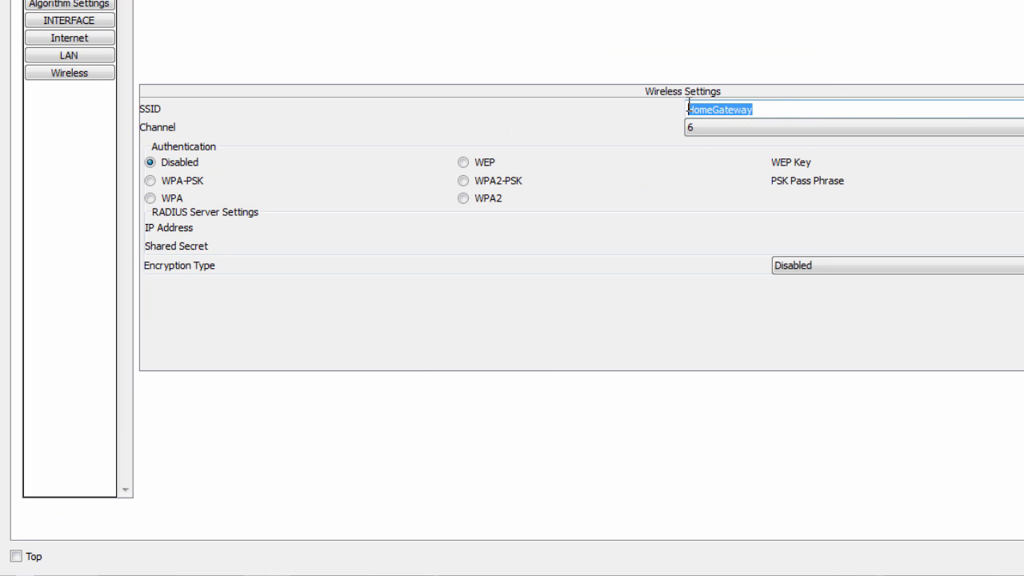
{"action": "right_click", "coordinate": [704, 109]}
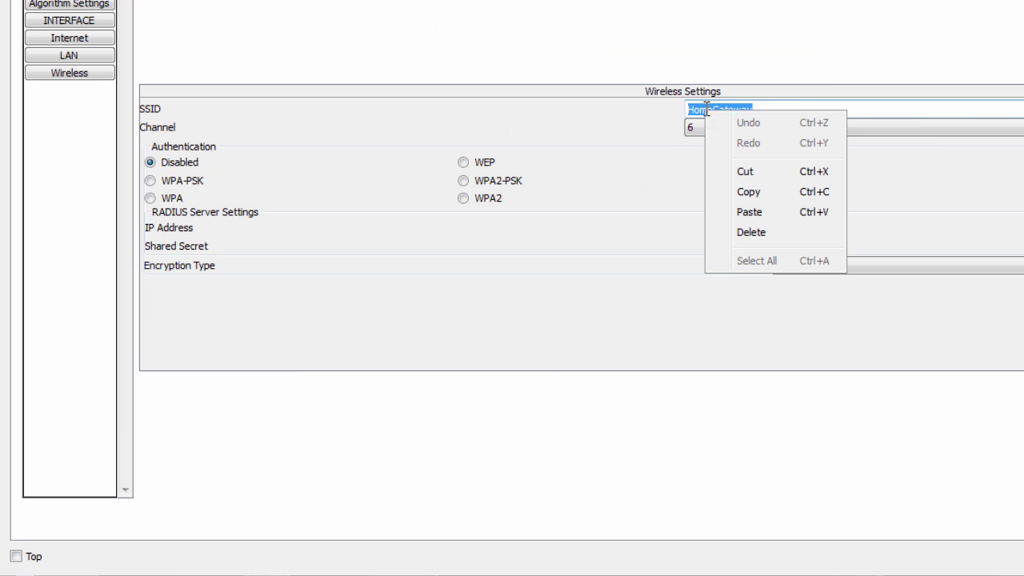
{"action": "left_click", "coordinate": [758, 196]}
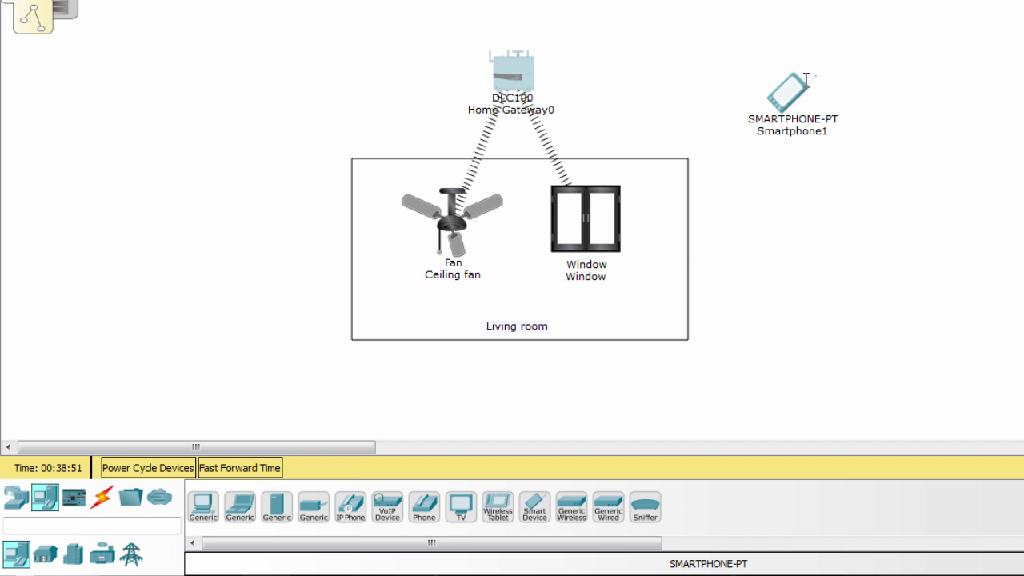
Paste HomeGateway into Smartphone1's Wireless0 SSID field.
{"action": "left_click", "coordinate": [794, 92]}
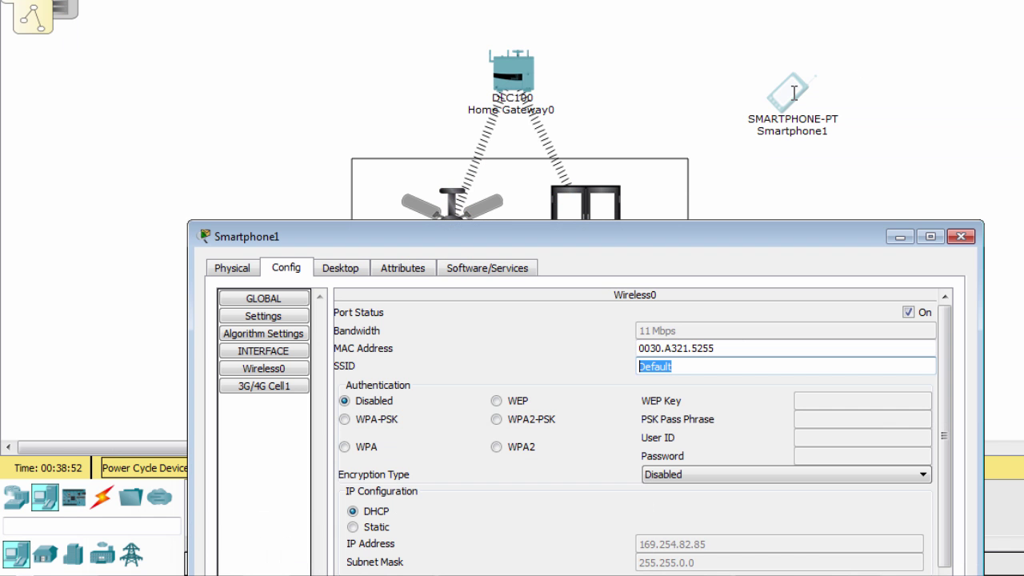
{"action": "right_click", "coordinate": [667, 365]}
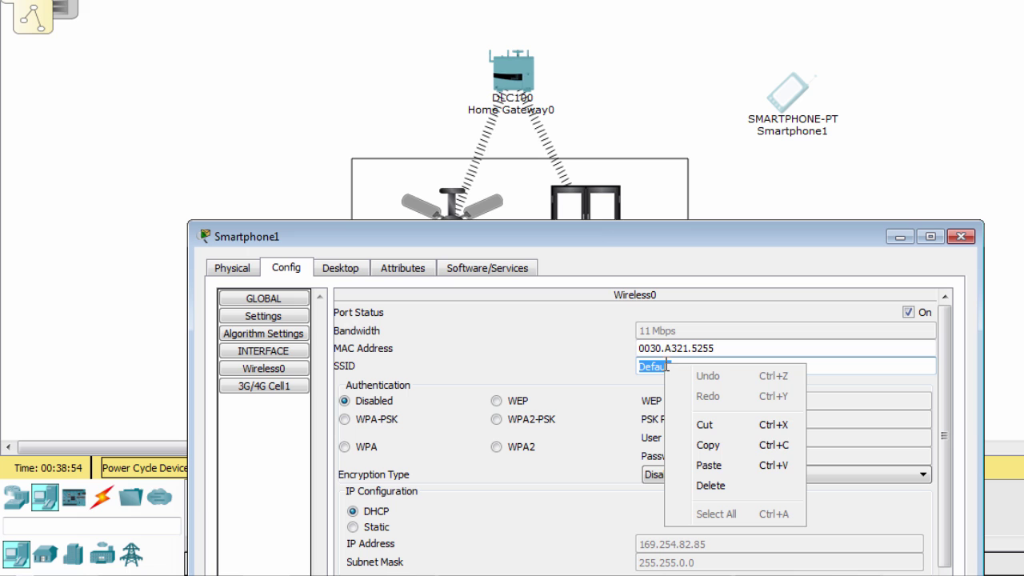
{"action": "left_click", "coordinate": [717, 465]}
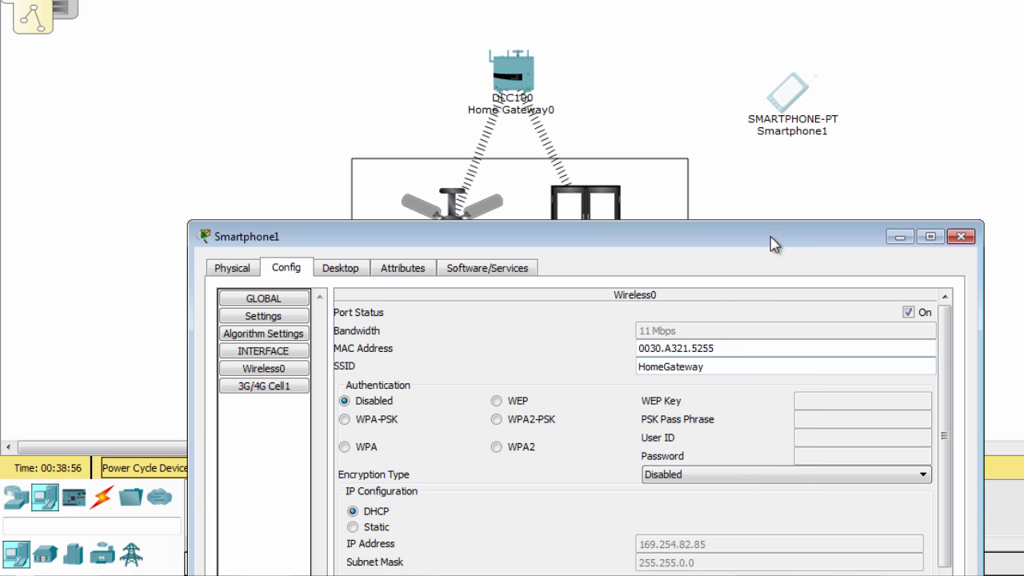
{"action": "left_click_drag", "start_coordinate": [771, 238], "coordinate": [790, 104]}
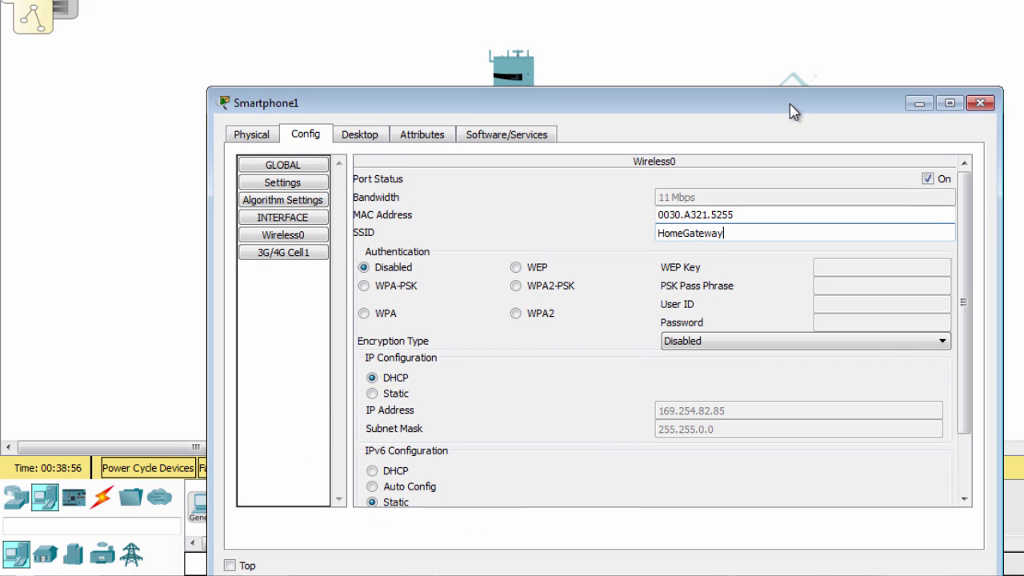
Reopen Smartphone1 and launch the IoE Monitor app on its Desktop.
{"action": "left_click", "coordinate": [980, 103]}
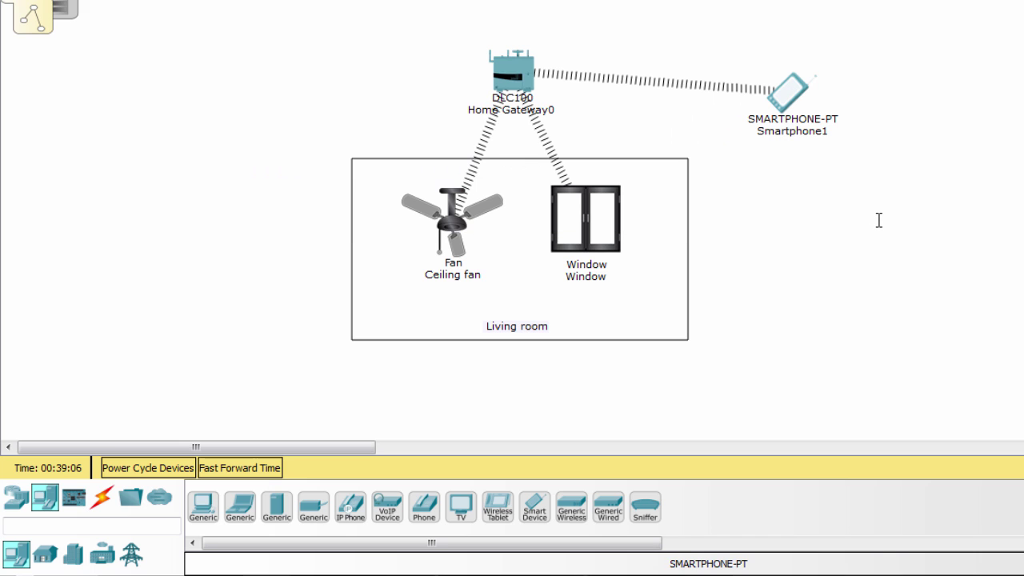
{"action": "left_click", "coordinate": [786, 100]}
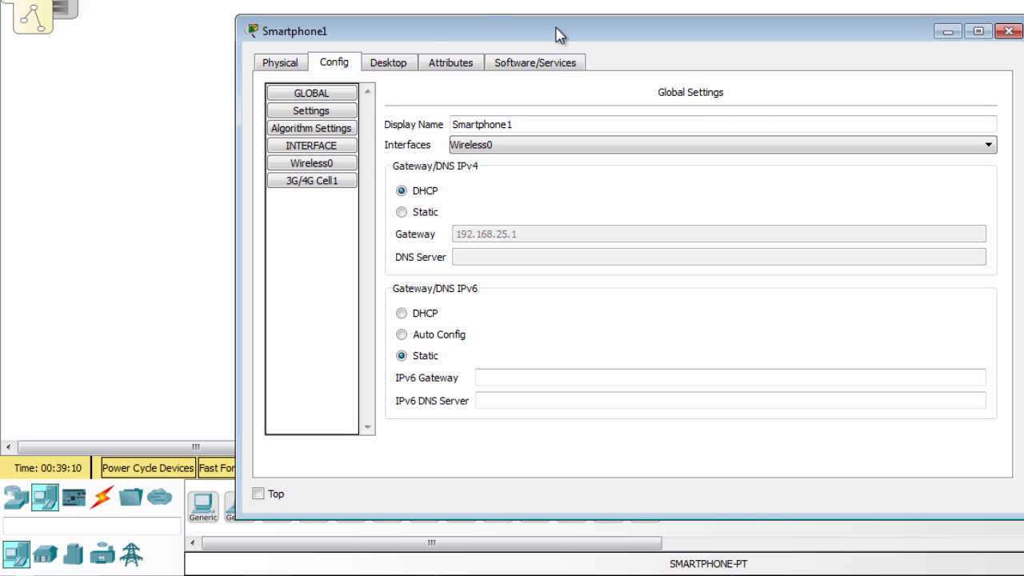
{"action": "left_click", "coordinate": [389, 62]}
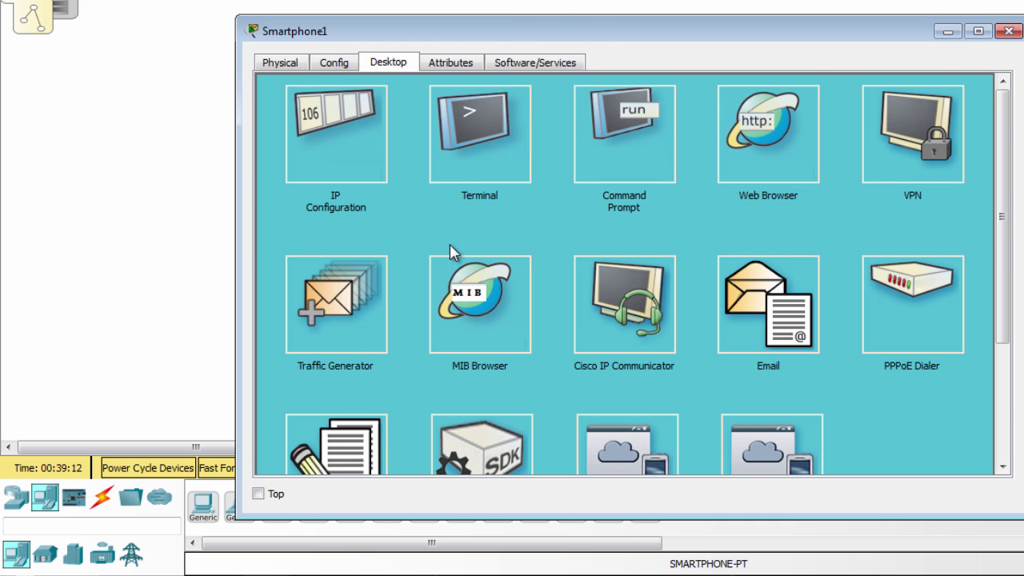
{"action": "scroll", "coordinate": [495, 263], "scroll_direction": "down", "scroll_amount": 3}
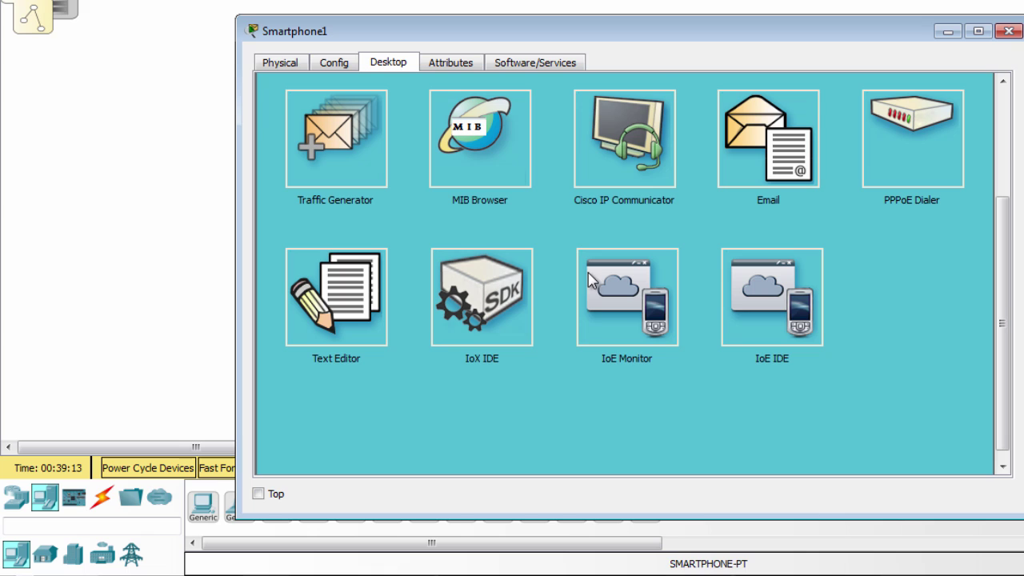
{"action": "left_click", "coordinate": [652, 338]}
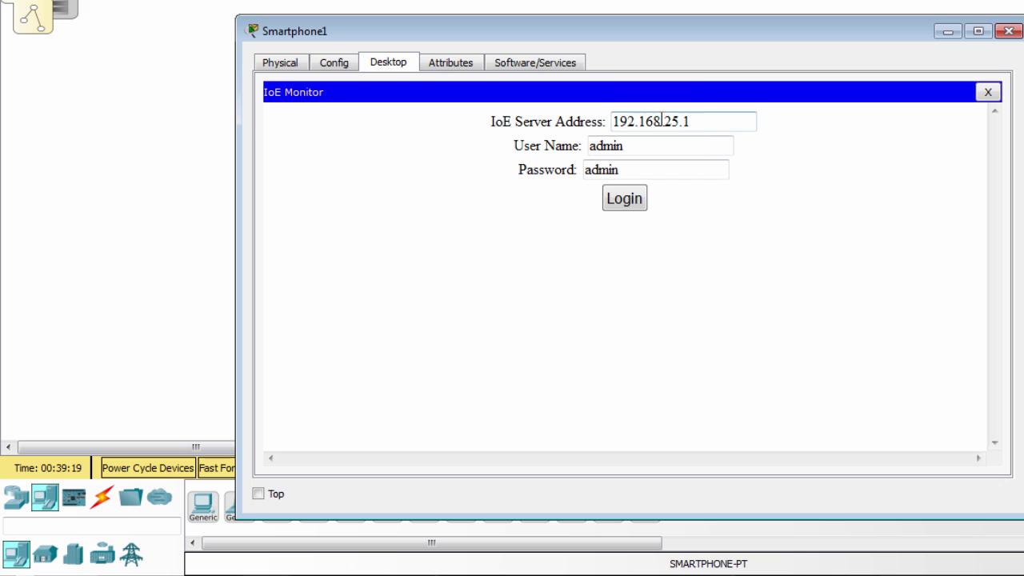
Look up Home Gateway0's LAN IP address, 192.168.25.1.
{"action": "left_click_drag", "start_coordinate": [730, 36], "coordinate": [786, 217]}
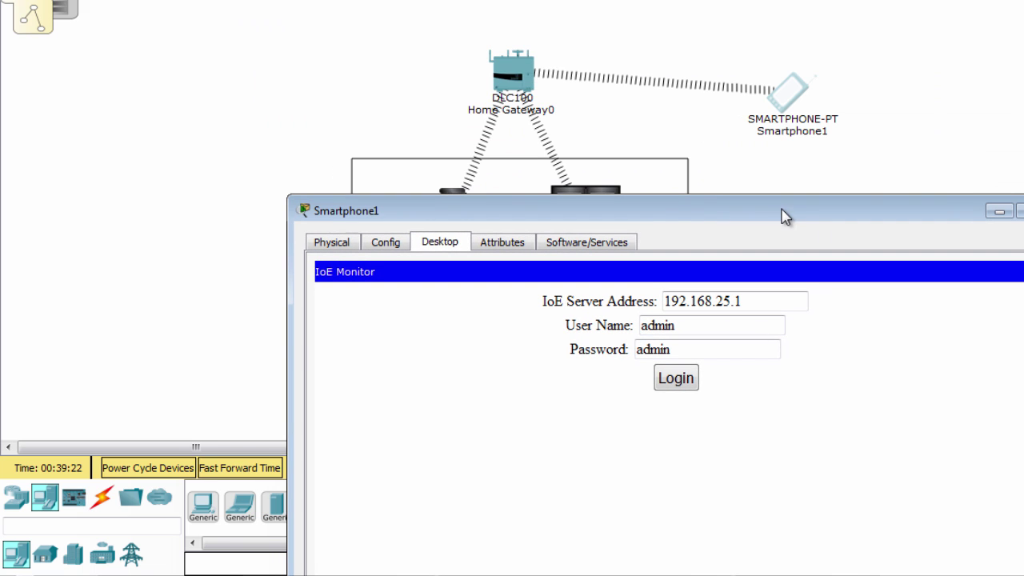
{"action": "left_click", "coordinate": [523, 89]}
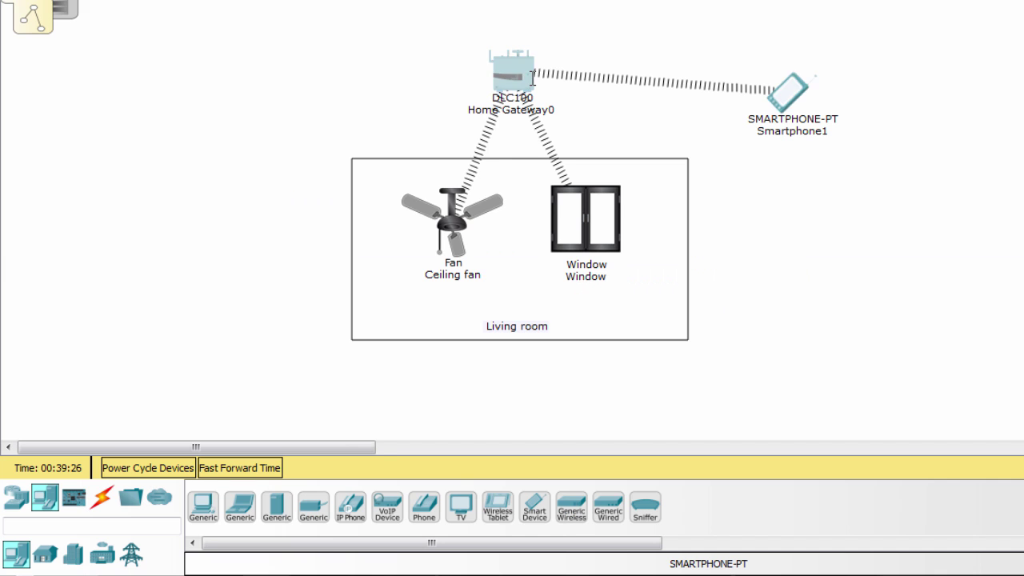
{"action": "left_click", "coordinate": [523, 88]}
{"action": "left_click", "coordinate": [472, 186]}
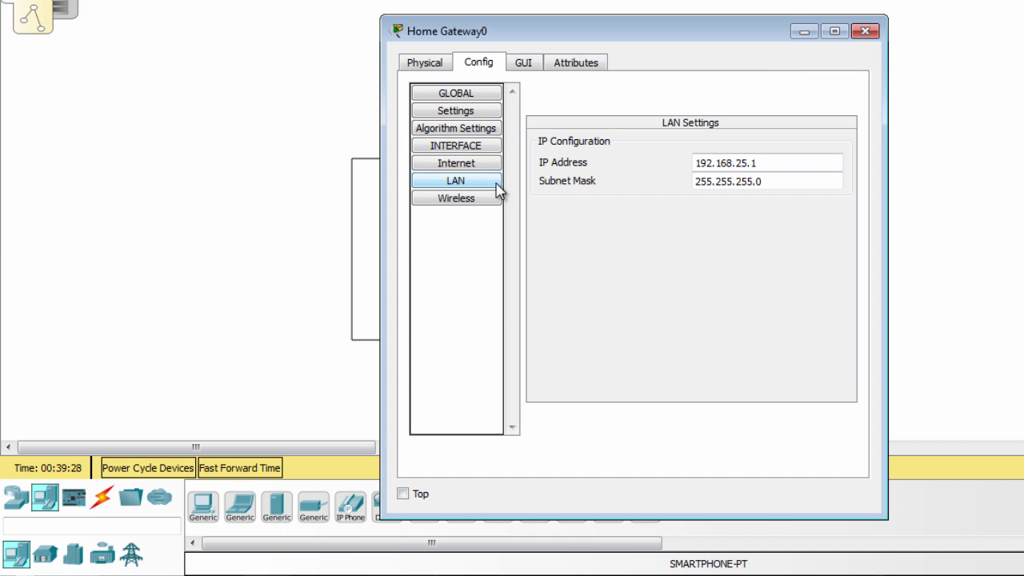
{"action": "left_click", "coordinate": [772, 164]}
{"action": "left_click_drag", "start_coordinate": [772, 164], "coordinate": [676, 164]}
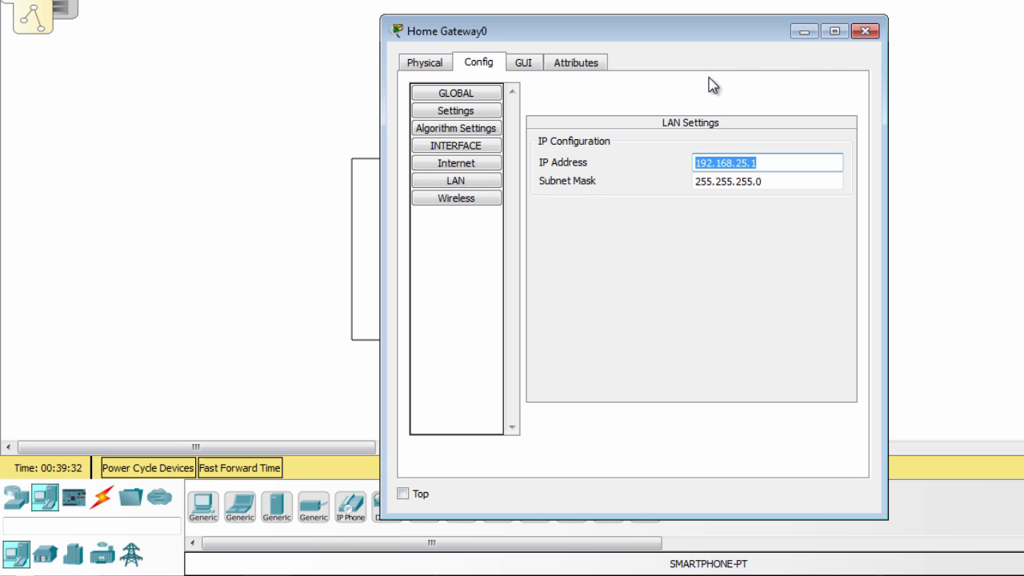
{"action": "left_click", "coordinate": [863, 32]}
Log the IoE Monitor into server 192.168.25.1 and close the smartphone window.
{"action": "left_click", "coordinate": [794, 94]}
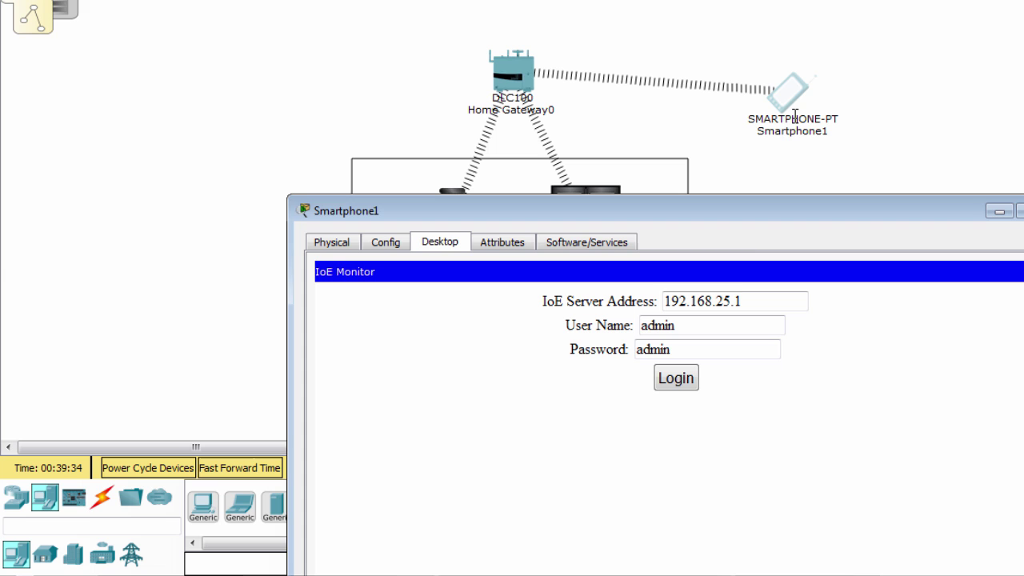
{"action": "left_click", "coordinate": [680, 379]}
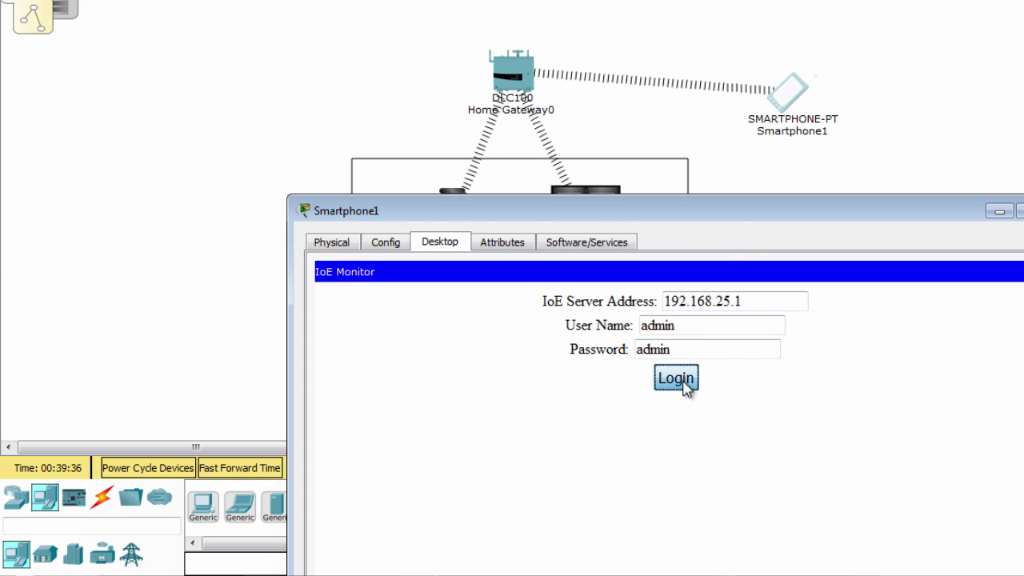
{"action": "left_click_drag", "start_coordinate": [744, 216], "coordinate": [864, 103]}
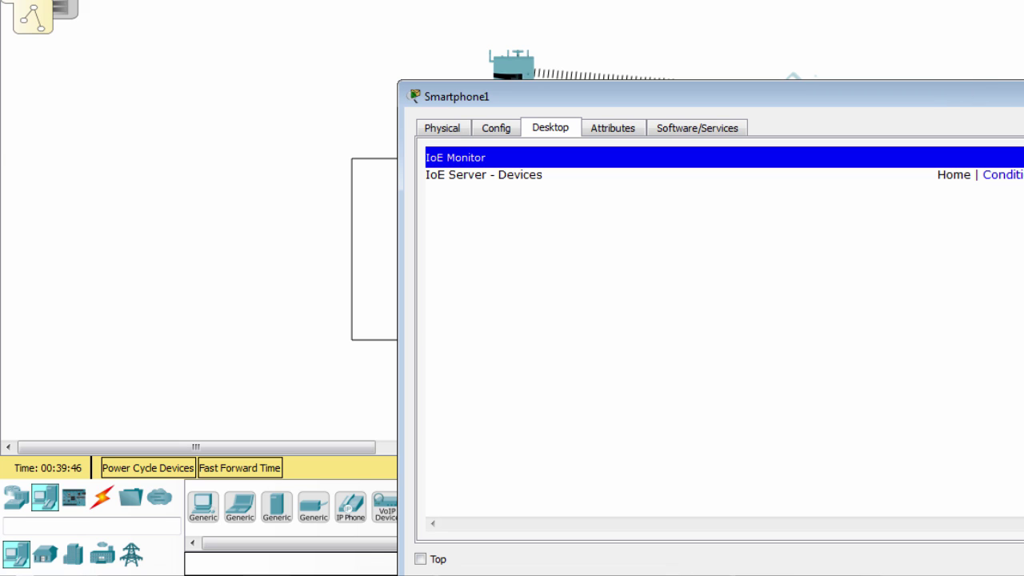
{"action": "key", "text": "alt+F4"}
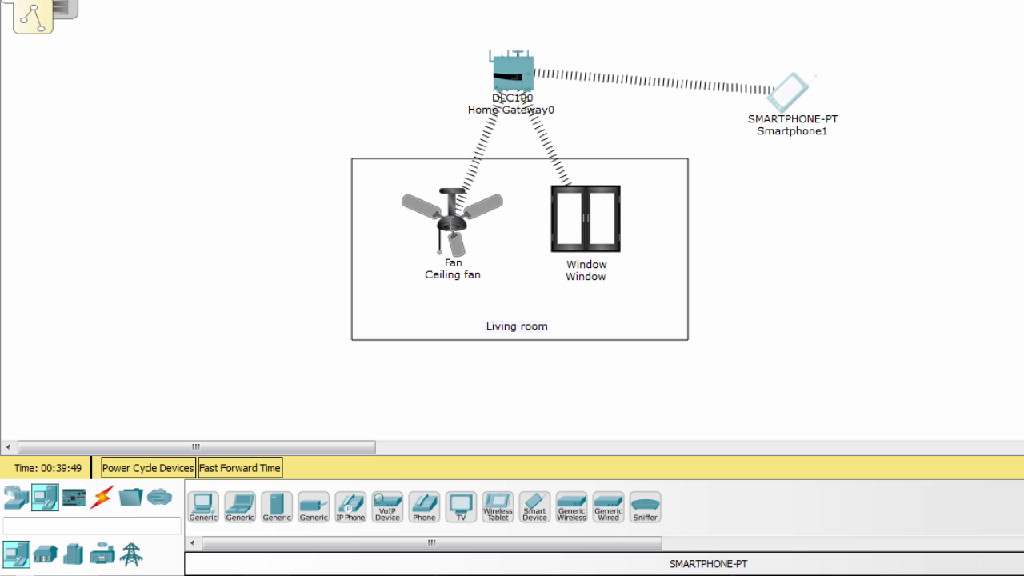
{"action": "left_click", "coordinate": [450, 232]}
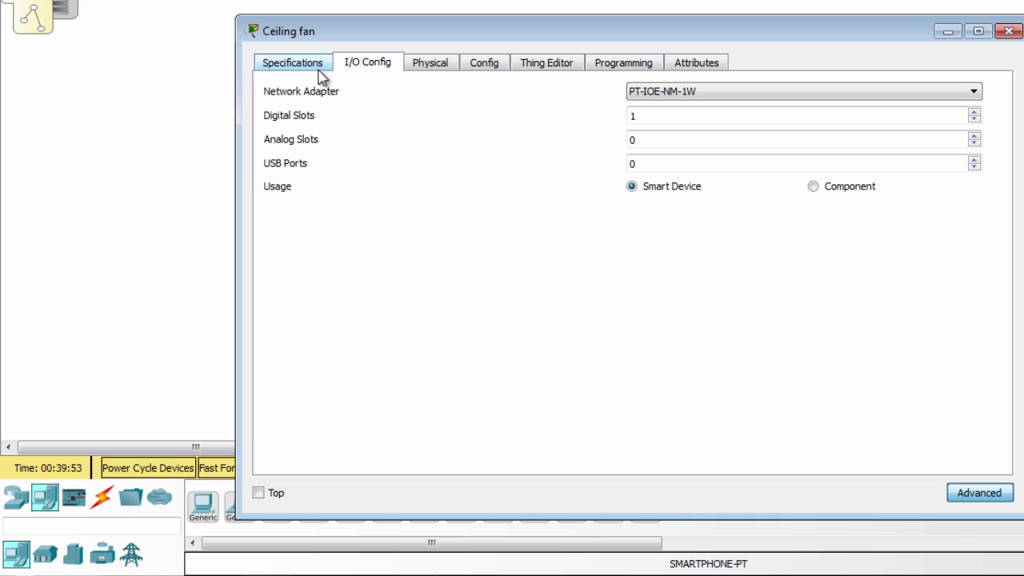
{"action": "left_click", "coordinate": [472, 70]}
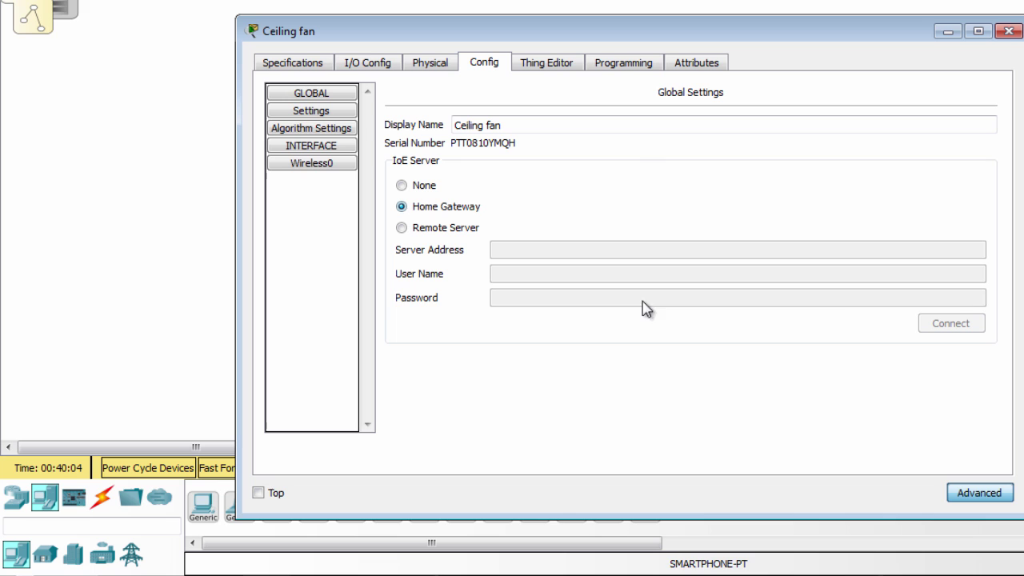
{"action": "left_click", "coordinate": [1009, 32]}
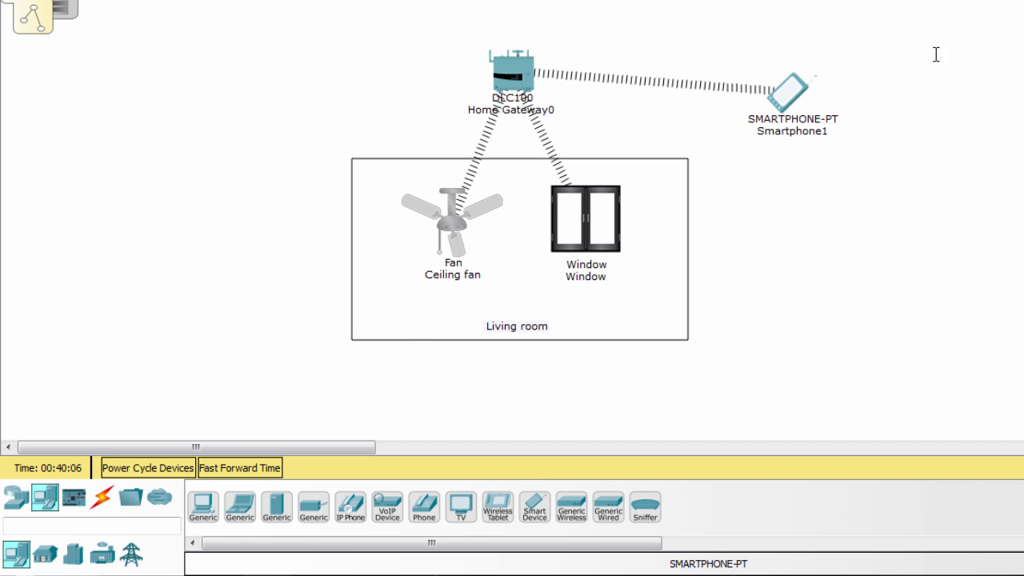
{"action": "left_click", "coordinate": [586, 219]}
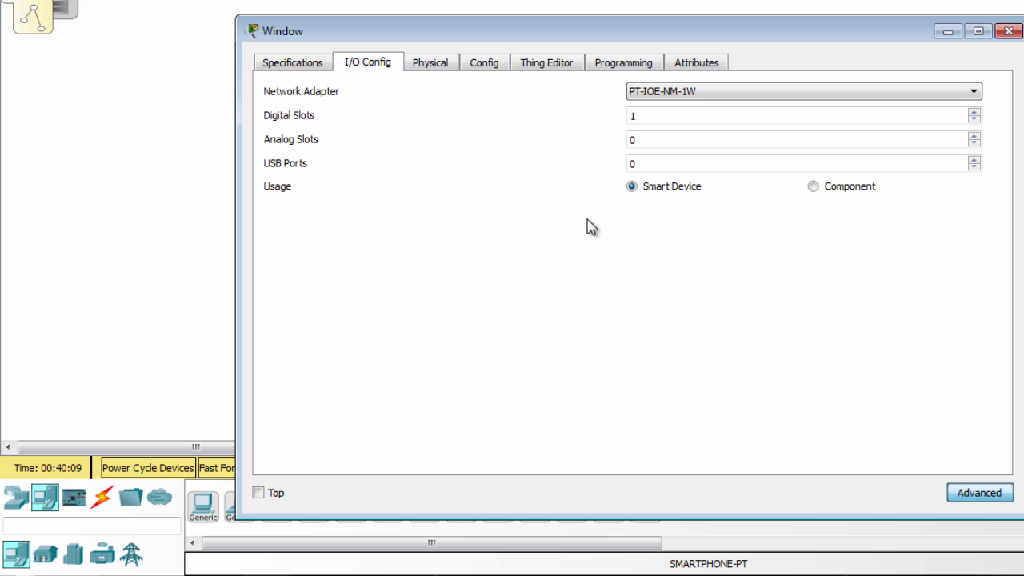
{"action": "left_click", "coordinate": [495, 71]}
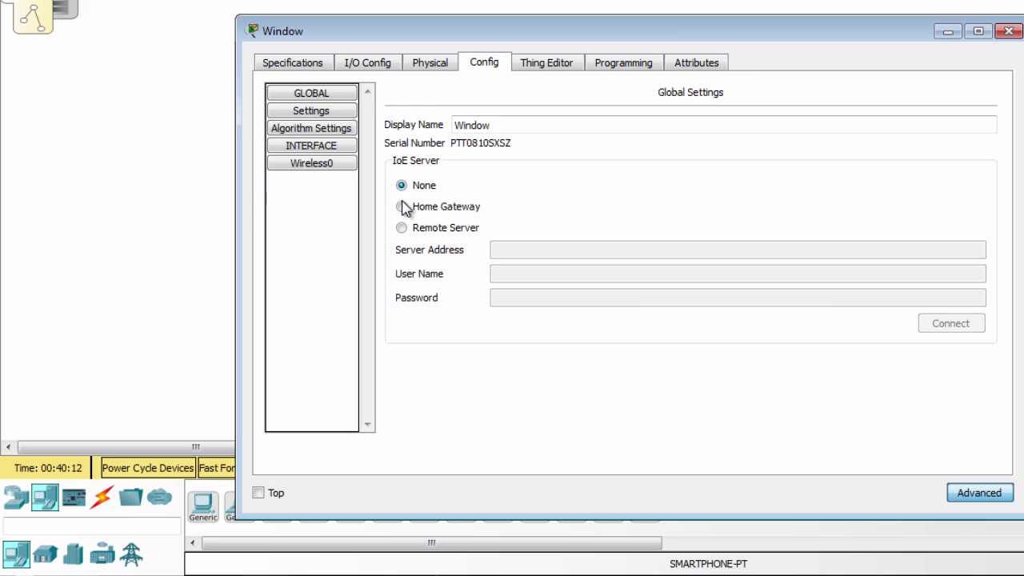
{"action": "left_click", "coordinate": [1007, 32]}
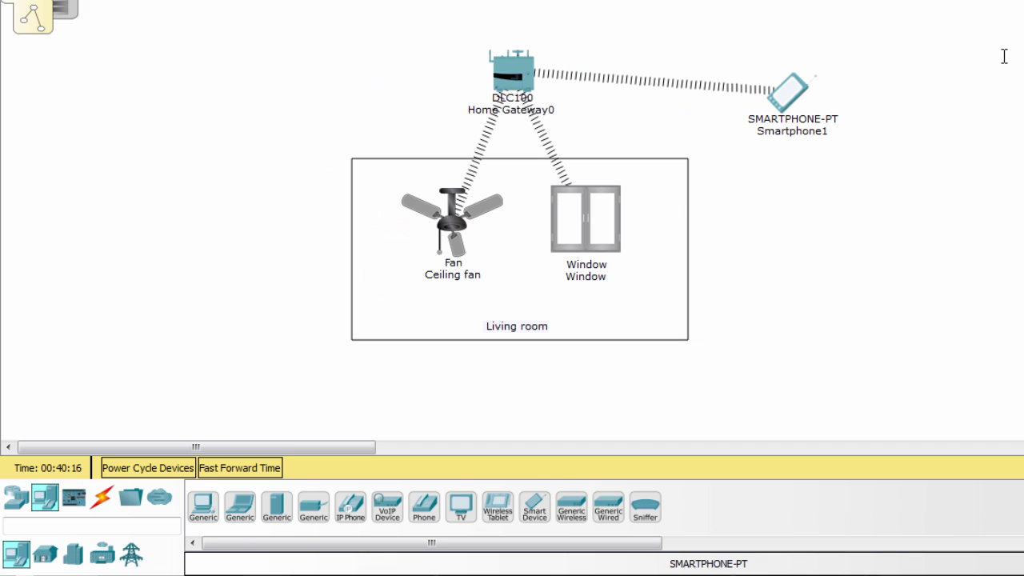
Launch IoE Monitor on Smartphone1 and expand the Ceiling fan's controls.
{"action": "left_click", "coordinate": [788, 88]}
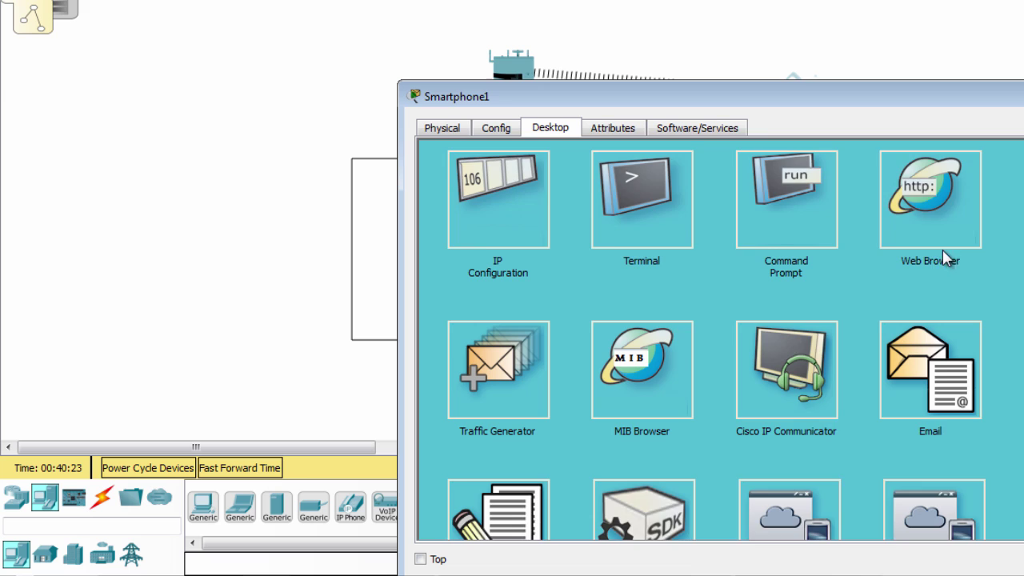
{"action": "scroll", "coordinate": [942, 249], "scroll_direction": "down", "scroll_amount": 2}
{"action": "left_click", "coordinate": [777, 412]}
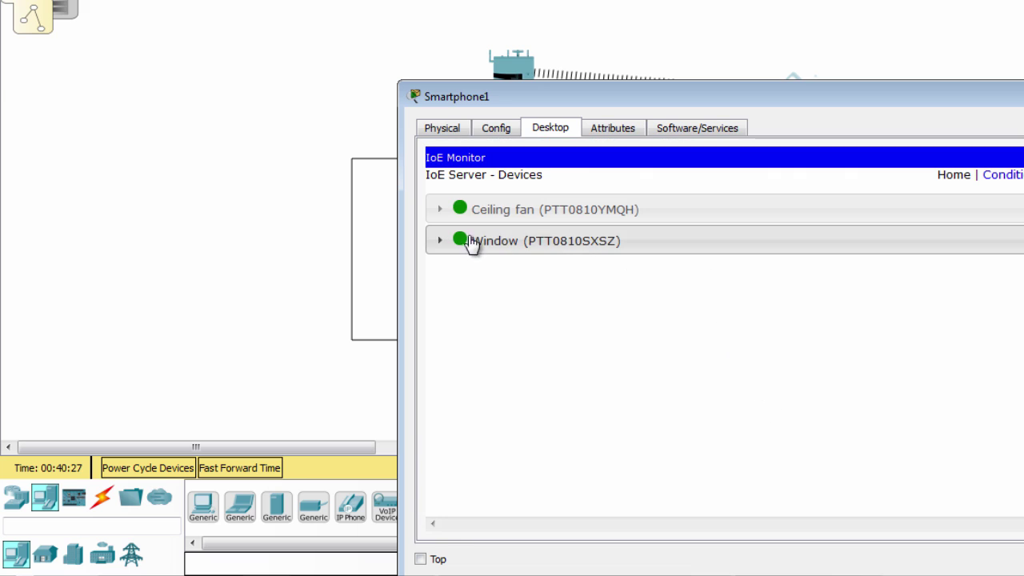
{"action": "left_click", "coordinate": [442, 218]}
Run the ceiling fan at Low, then High, then turn it Off.
{"action": "left_click_drag", "start_coordinate": [696, 107], "coordinate": [352, 297]}
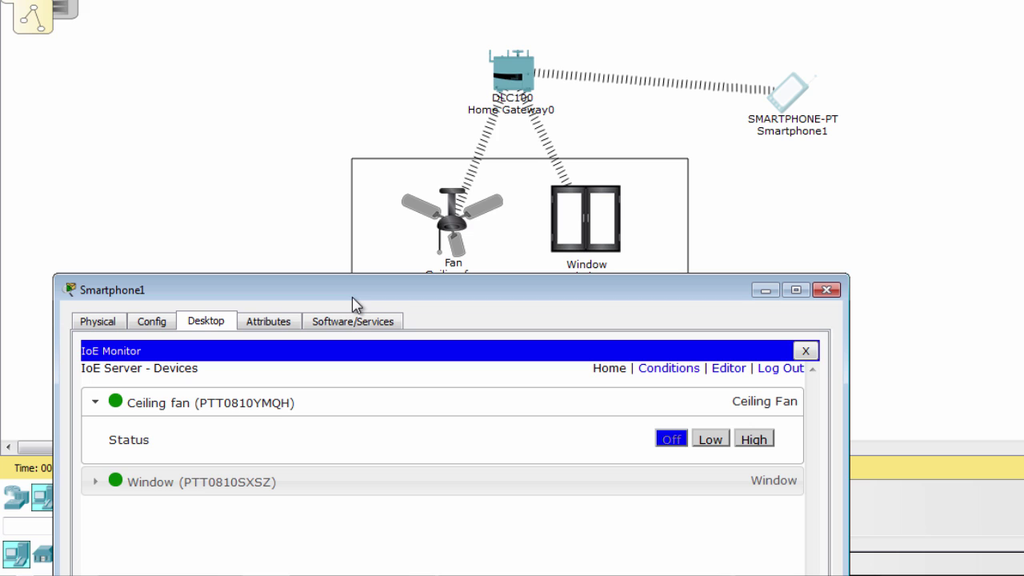
{"action": "left_click", "coordinate": [711, 443]}
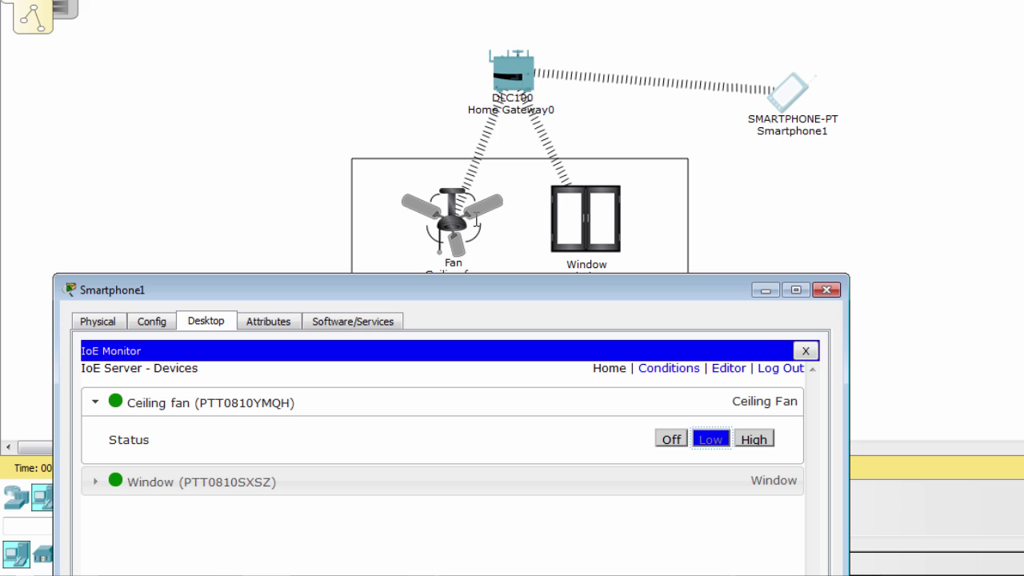
{"action": "left_click", "coordinate": [754, 442]}
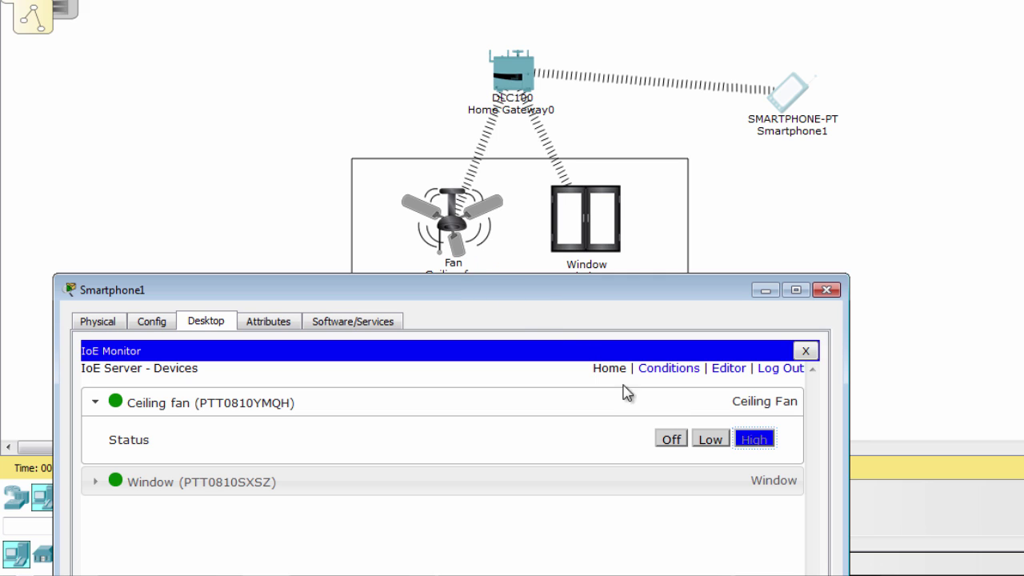
{"action": "left_click", "coordinate": [670, 442]}
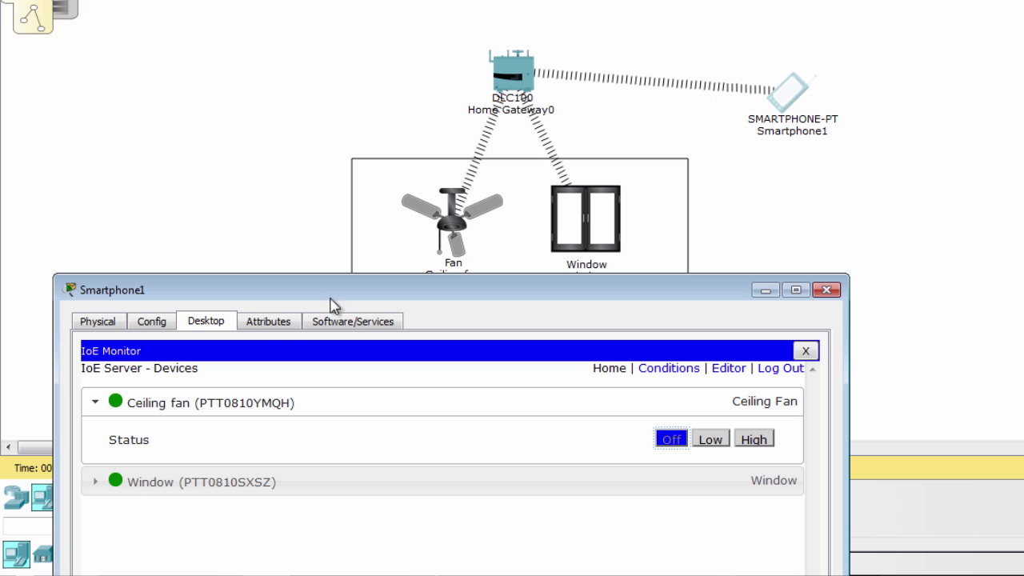
Open and close the Window twice from its controls, then close Smartphone1.
{"action": "left_click", "coordinate": [99, 488]}
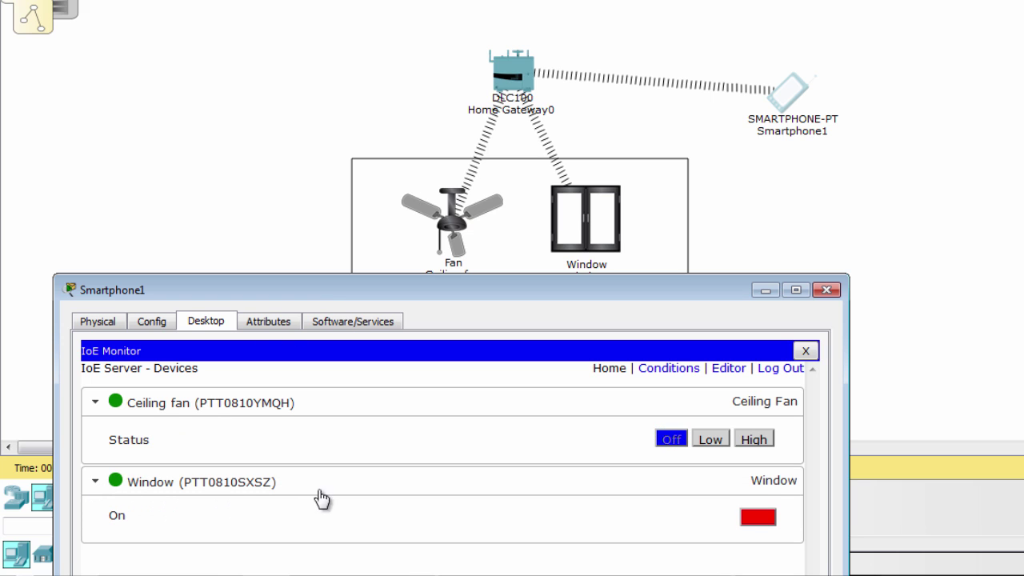
{"action": "left_click", "coordinate": [759, 519]}
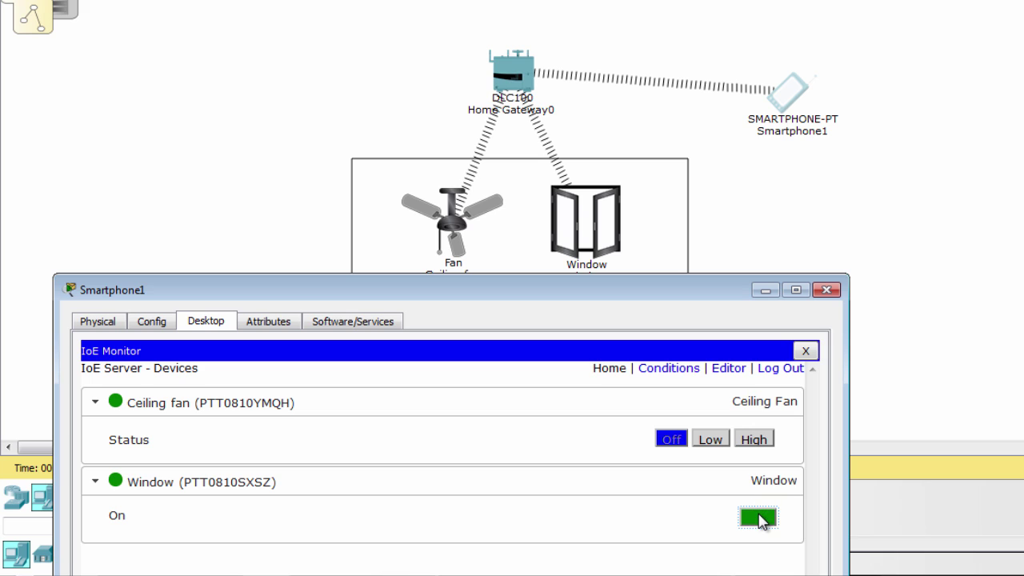
{"action": "left_click", "coordinate": [759, 517]}
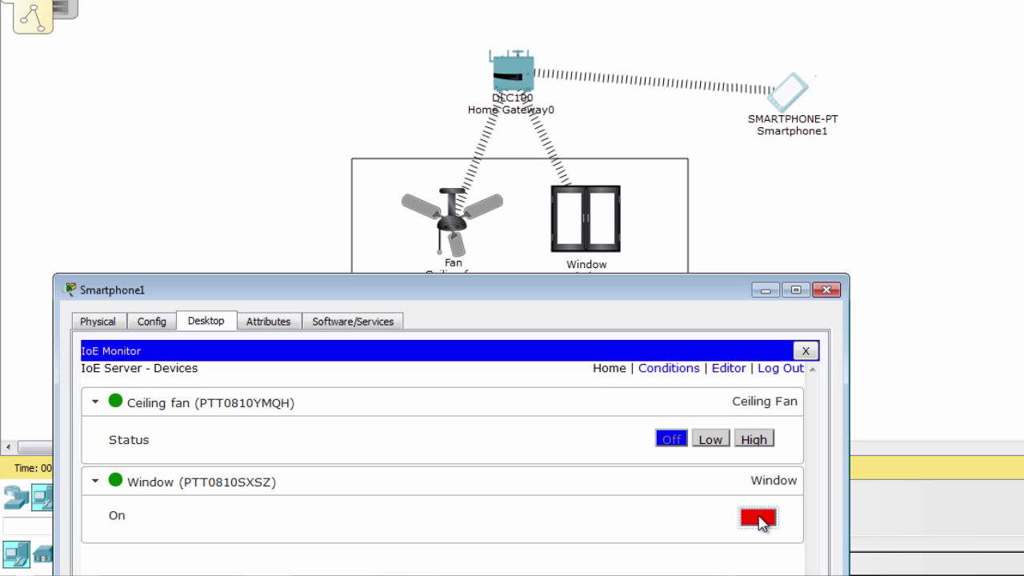
{"action": "left_click", "coordinate": [758, 517]}
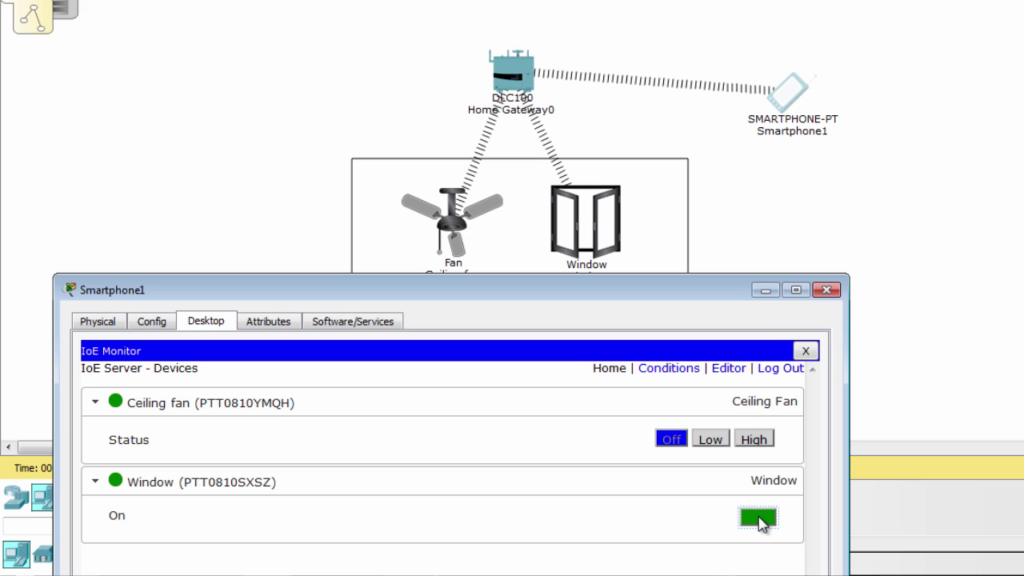
{"action": "left_click", "coordinate": [758, 518]}
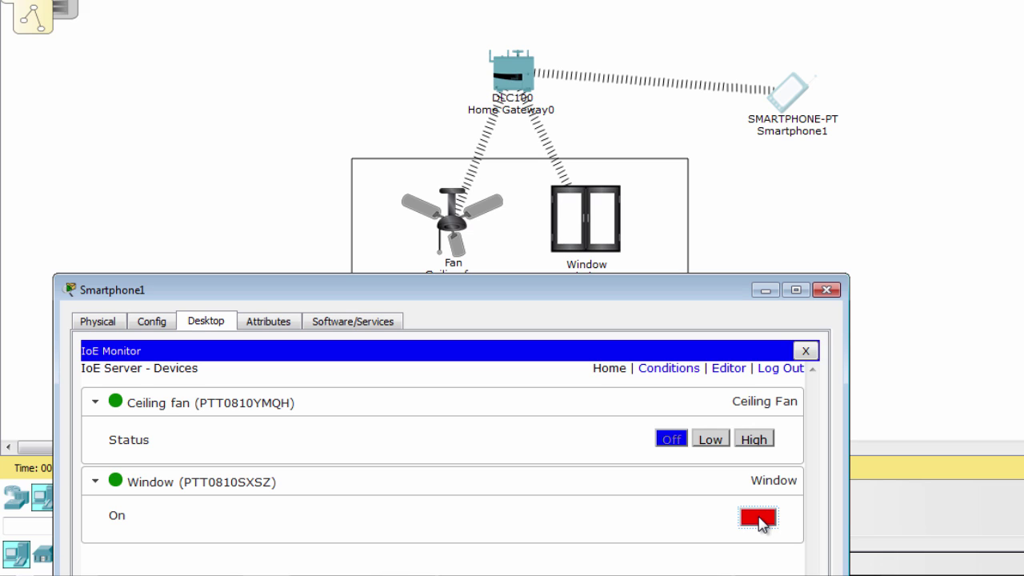
{"action": "left_click", "coordinate": [824, 290]}
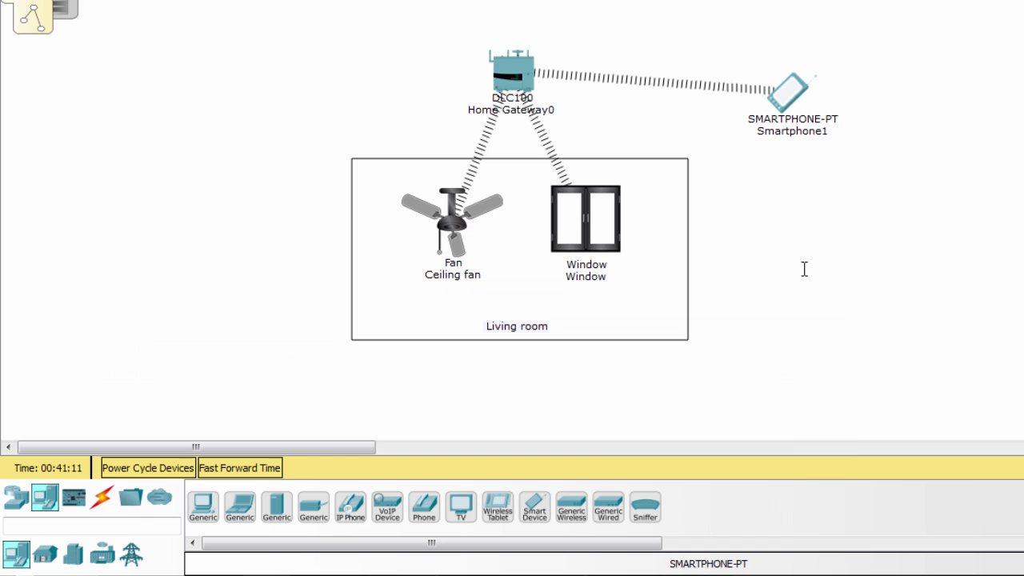